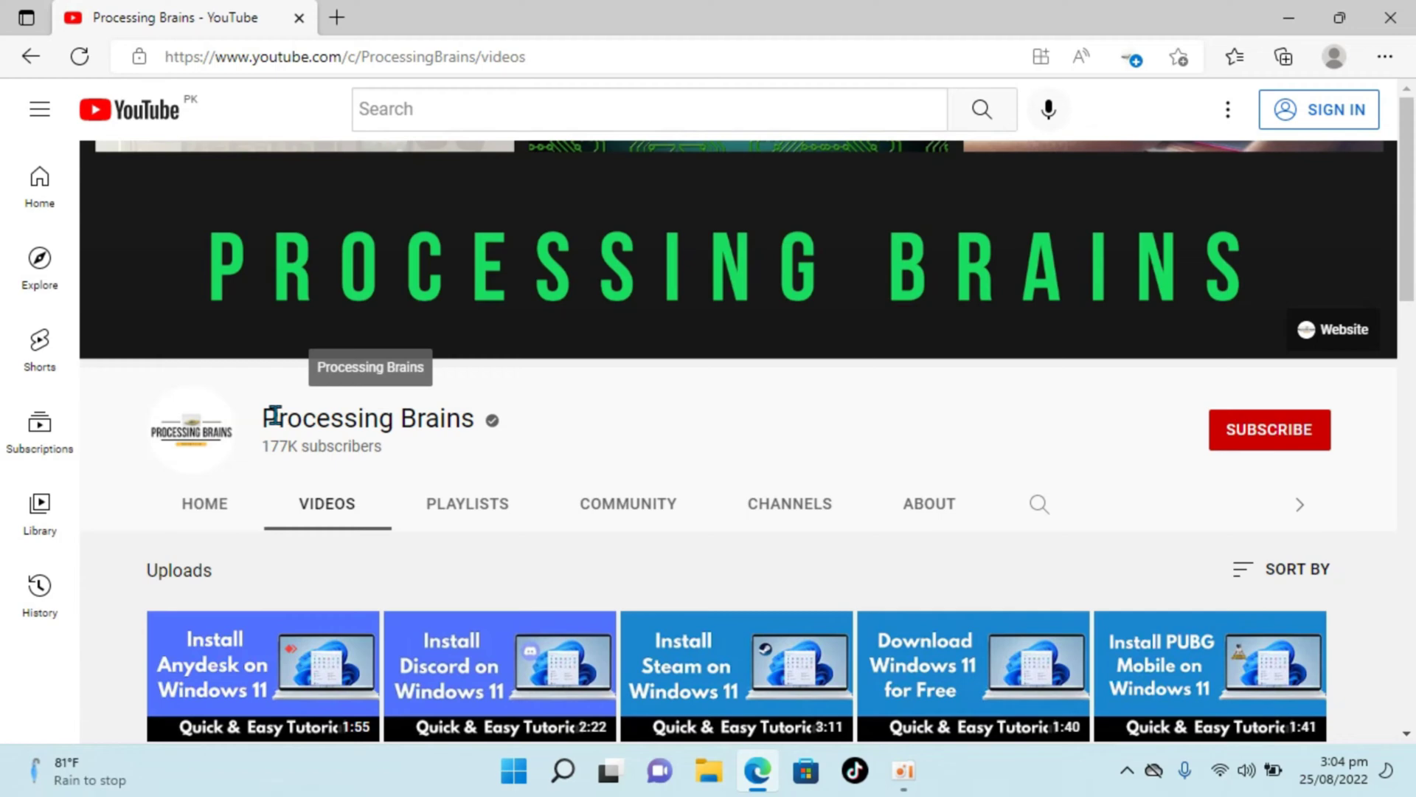
Minimize and restore Edge, then search 'pakistan' from a new tab's address bar.
{"action": "left_click", "coordinate": [1295, 17]}
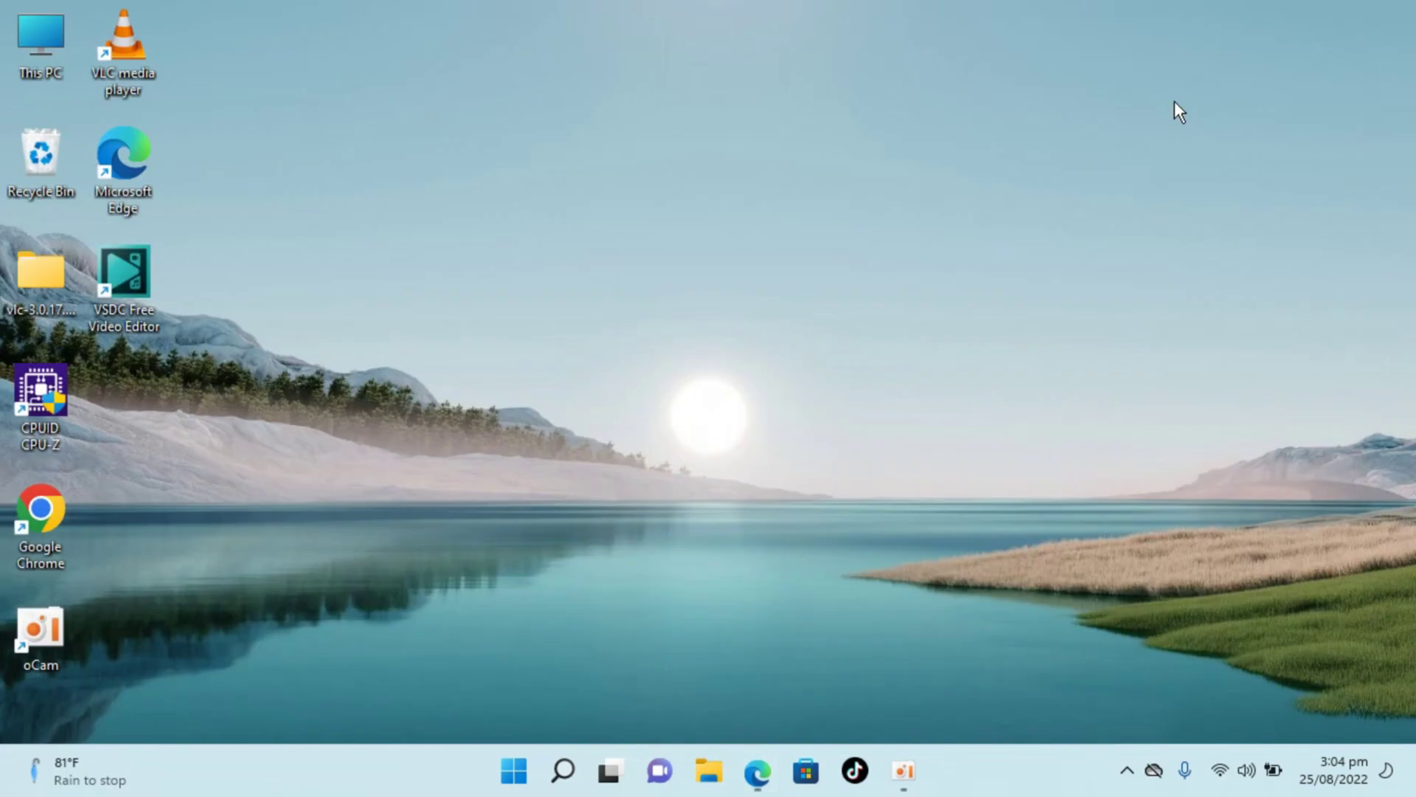
{"action": "left_click", "coordinate": [757, 770]}
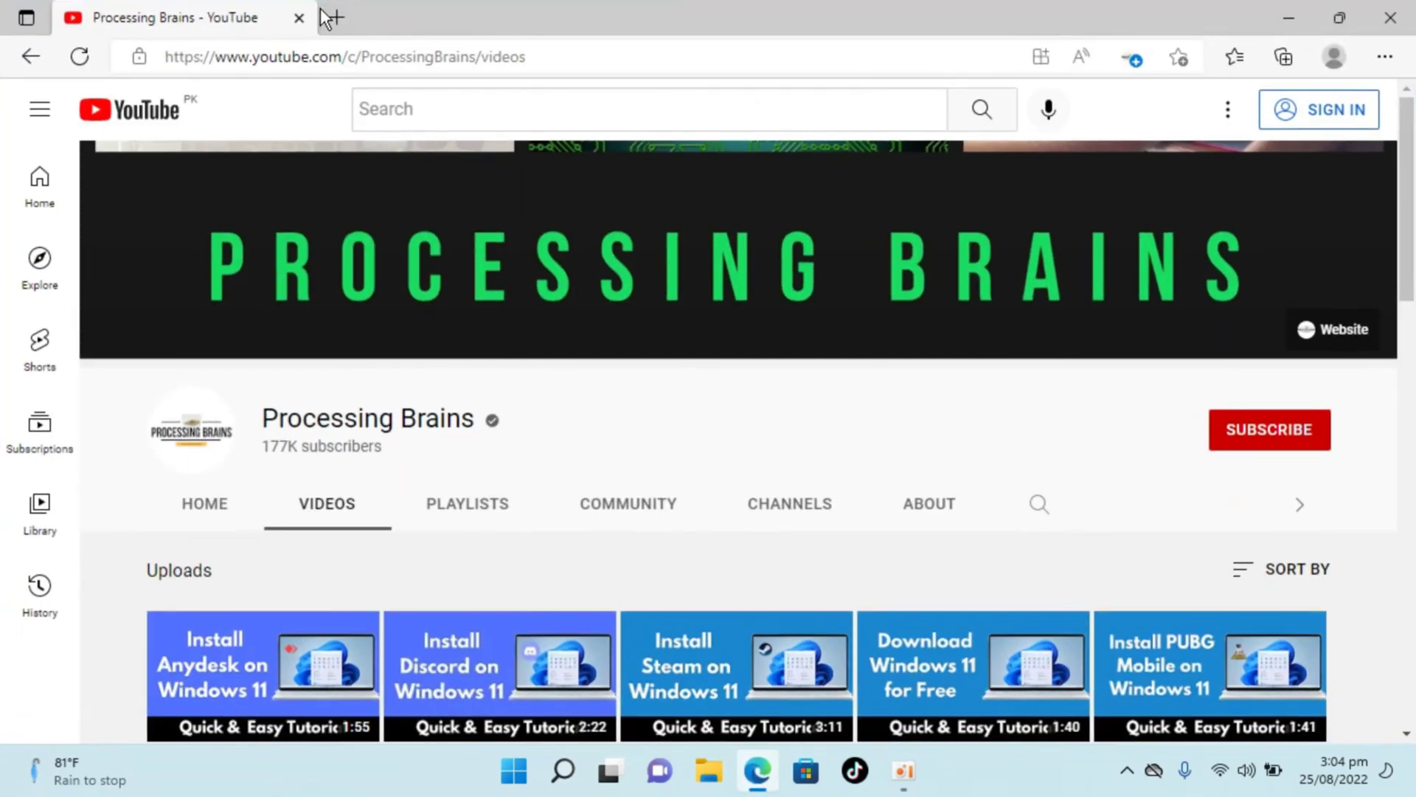
{"action": "left_click", "coordinate": [343, 4]}
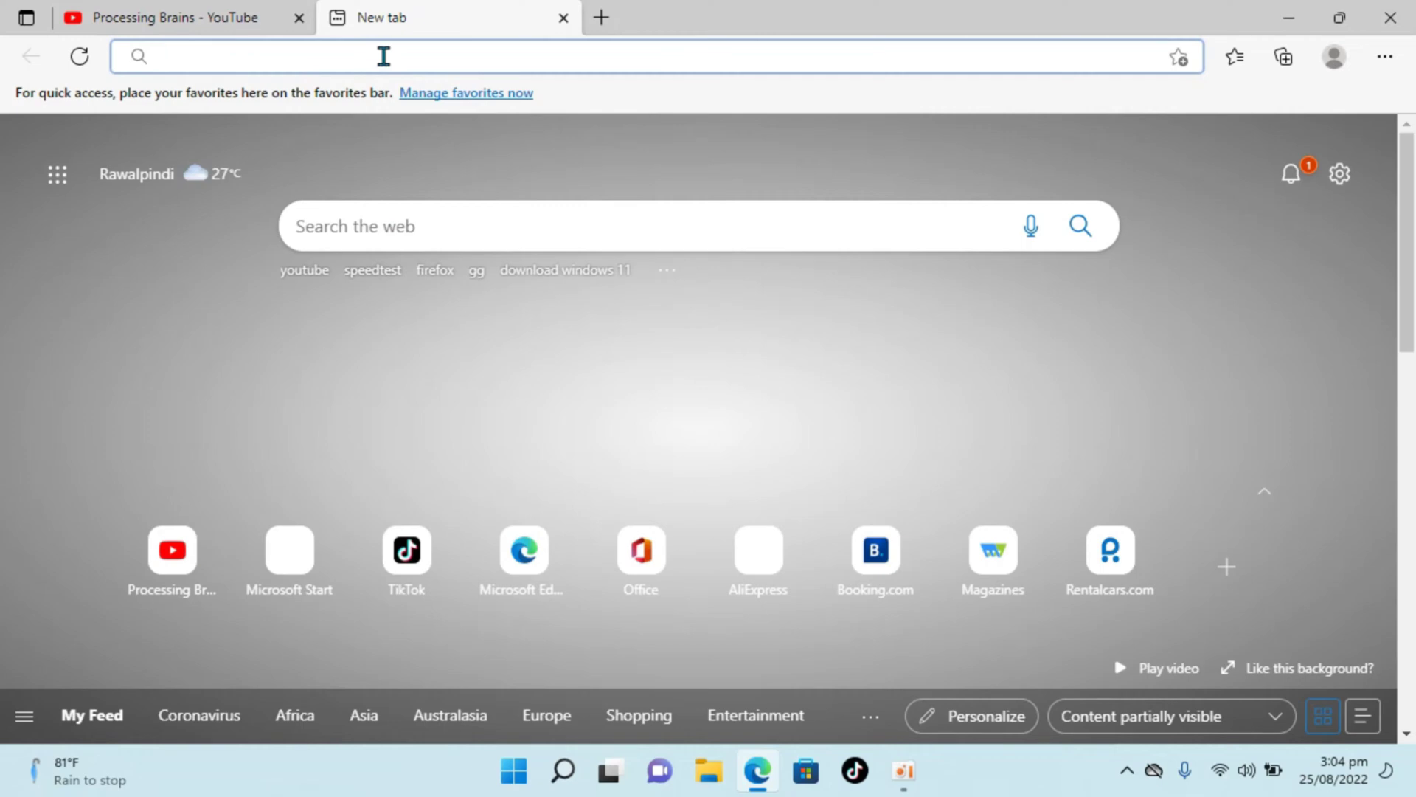
{"action": "type", "text": "p"}
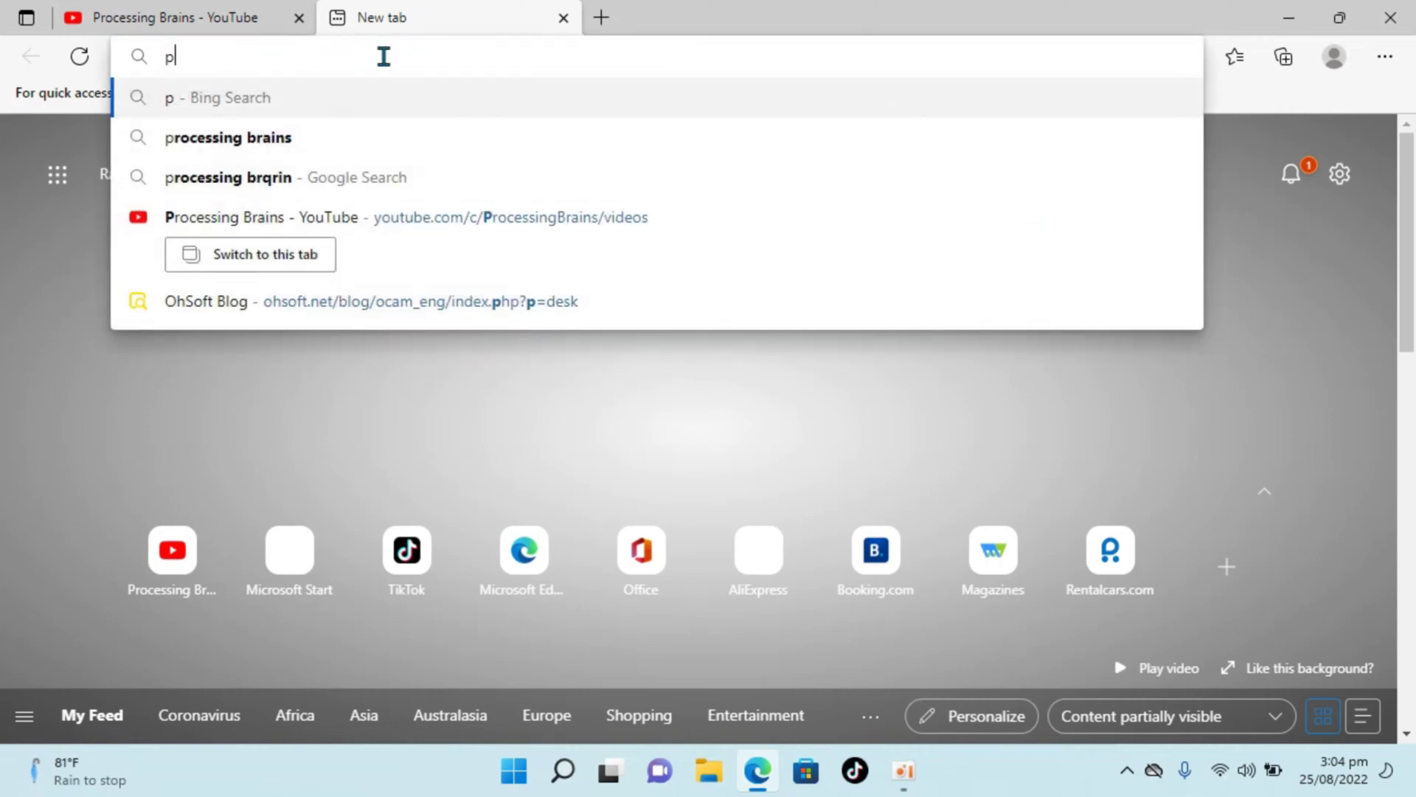
{"action": "type", "text": "akistan"}
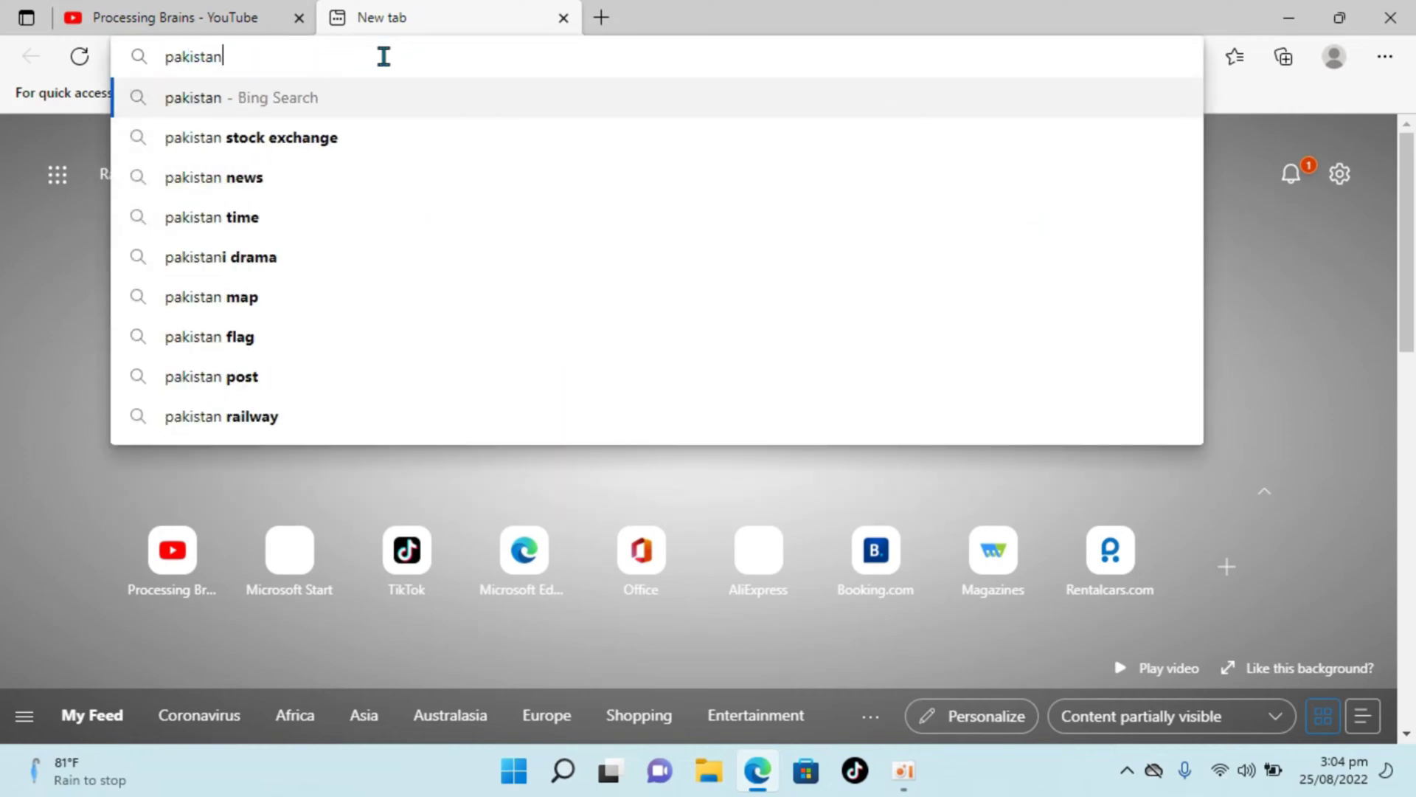
{"action": "key", "text": "Return"}
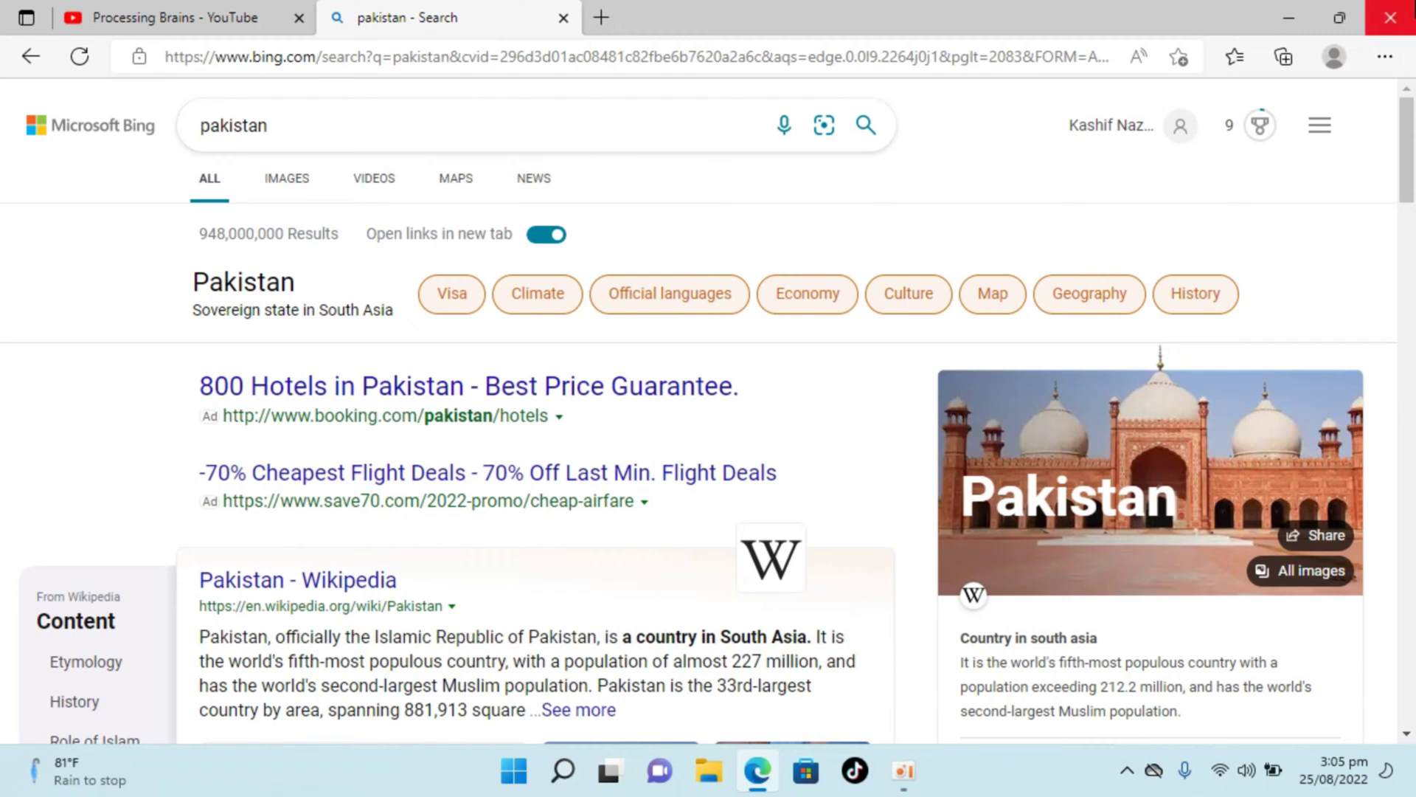
Restart Edge, load google.com and save it to the Favorites bar.
{"action": "left_click", "coordinate": [1391, 17]}
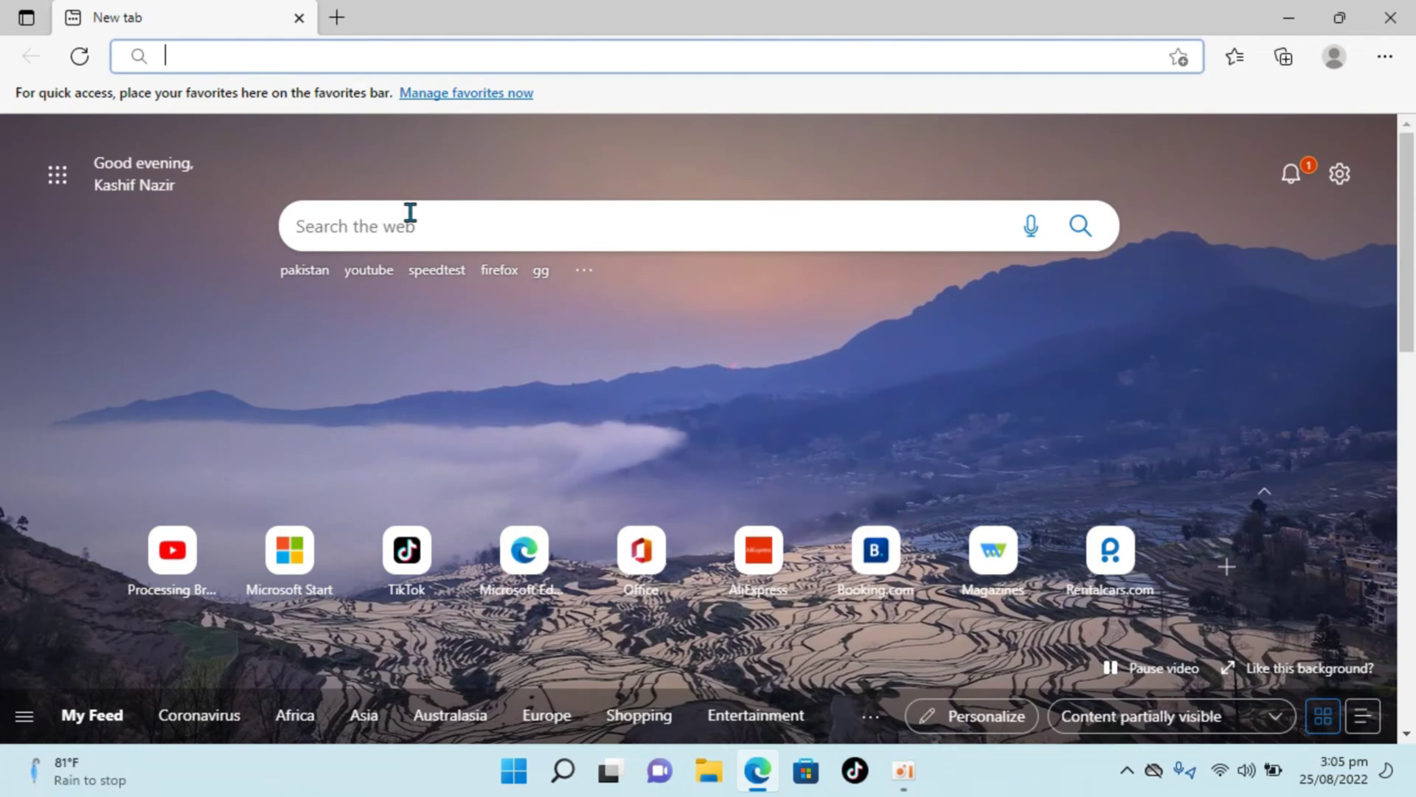
{"action": "type", "text": "goog"}
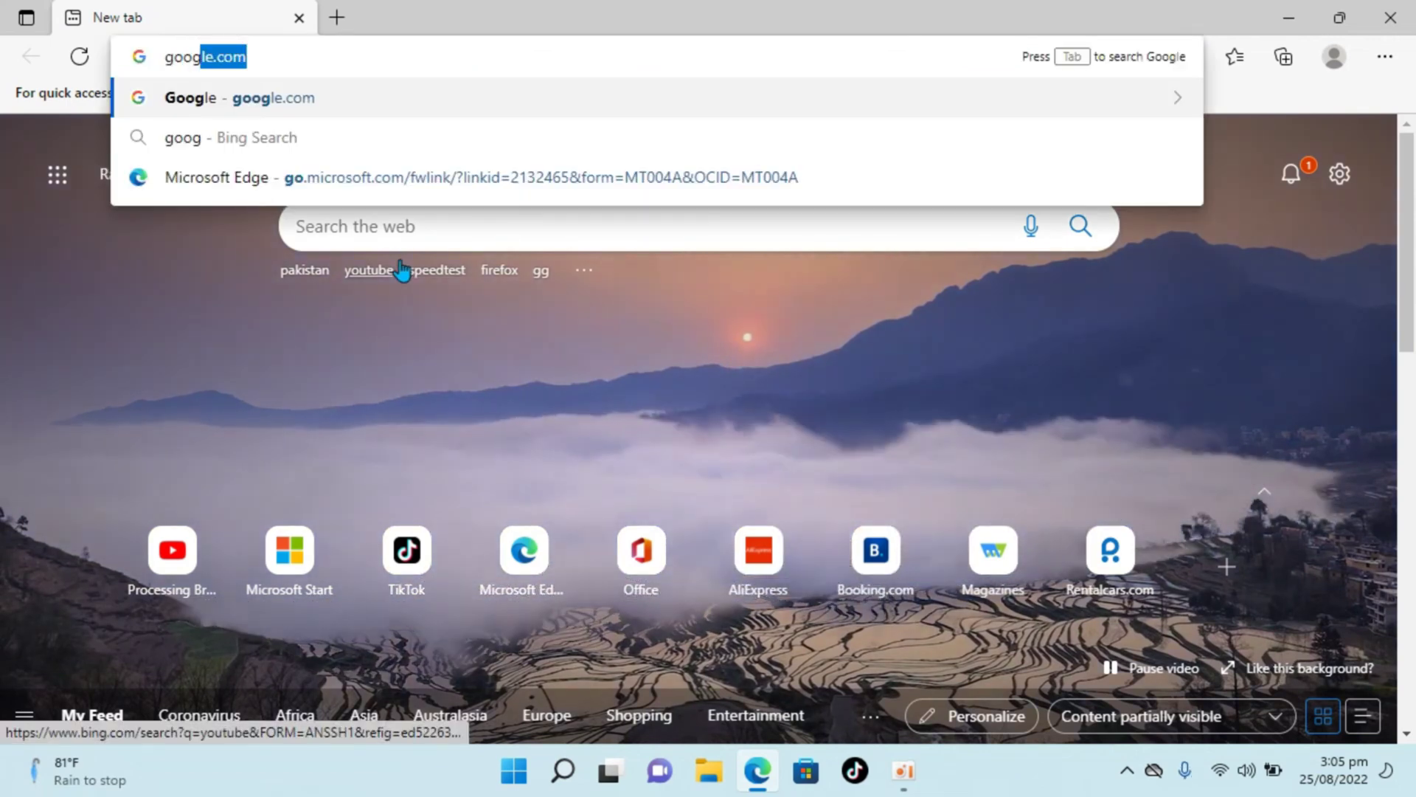
{"action": "type", "text": "le.co"}
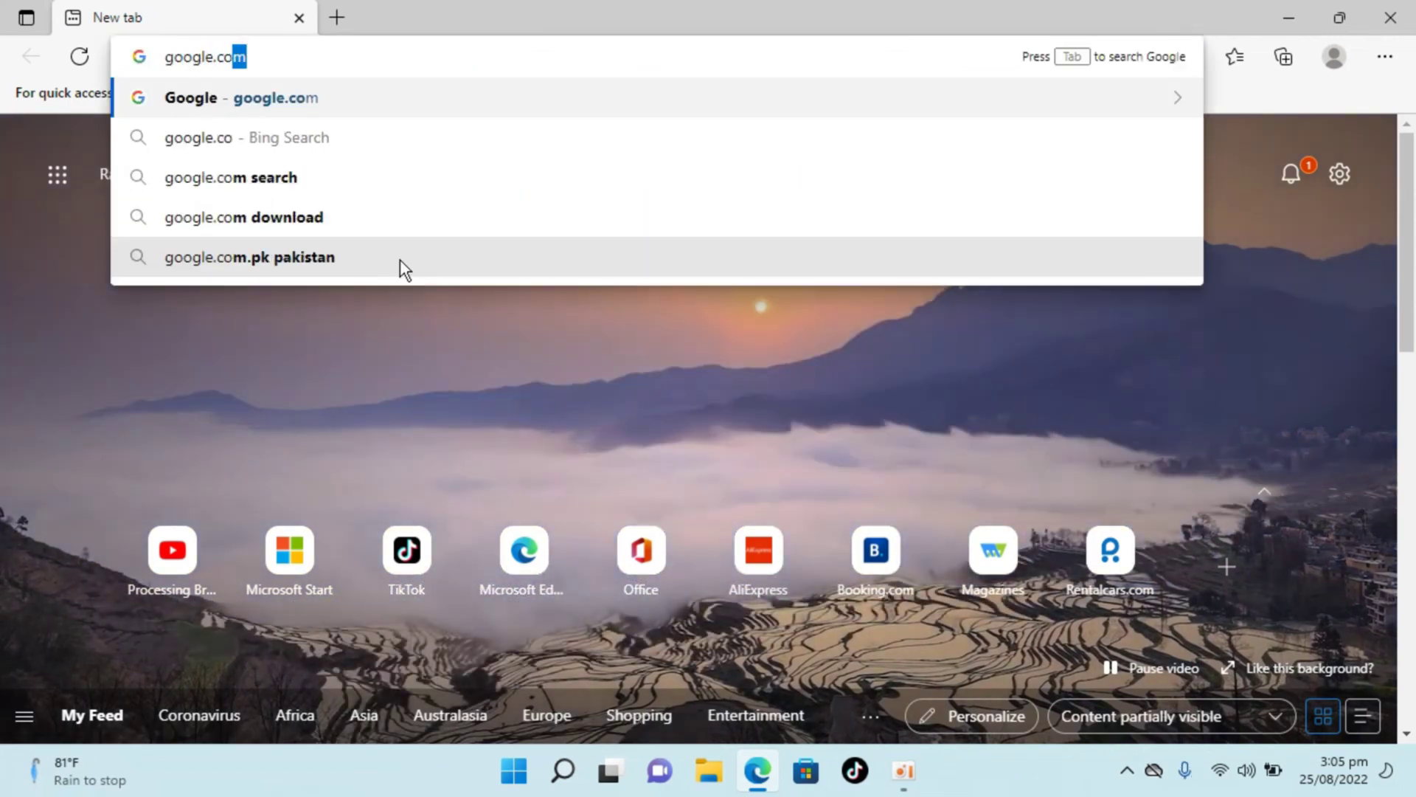
{"action": "type", "text": "m"}
{"action": "key", "text": "Return"}
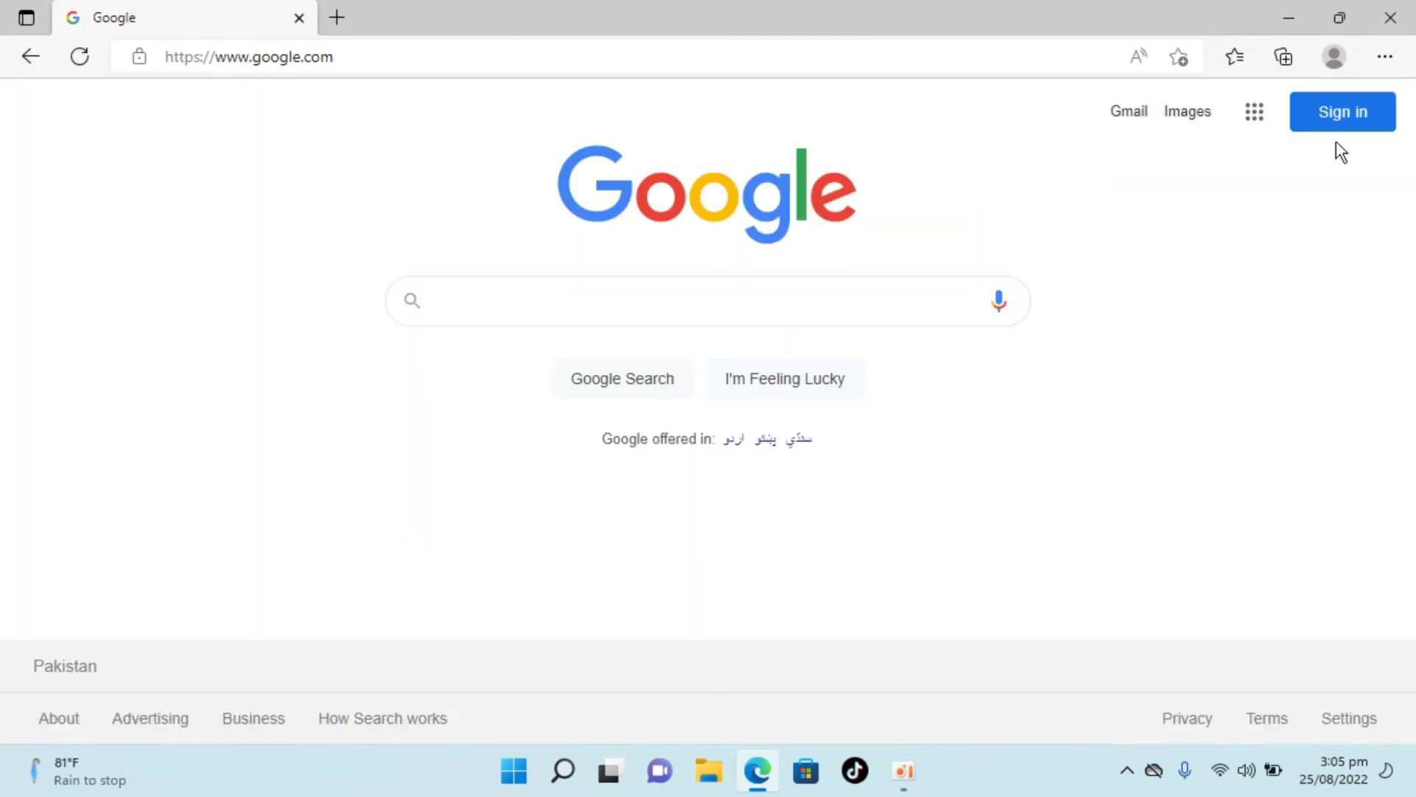
{"action": "left_click", "coordinate": [1181, 55]}
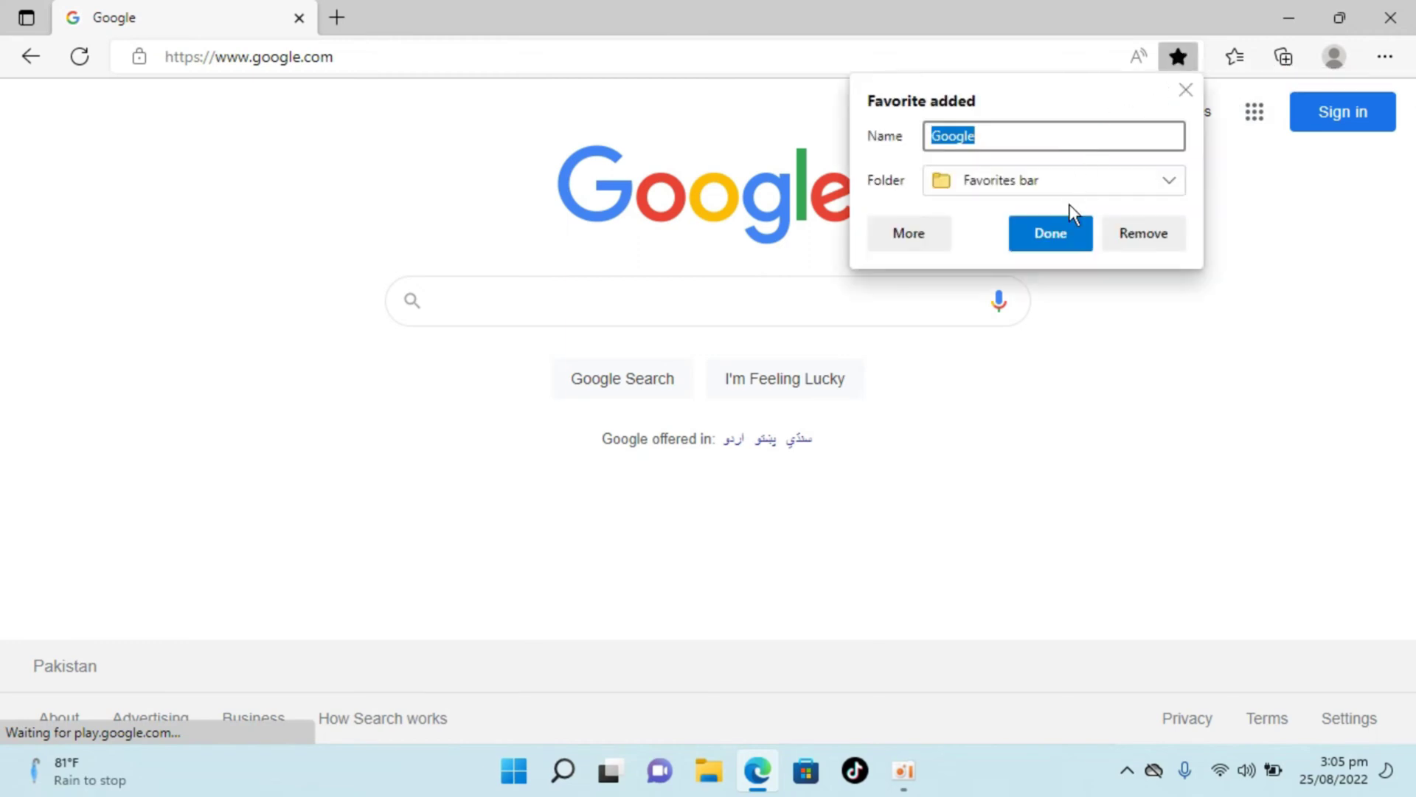
{"action": "left_click", "coordinate": [1068, 244]}
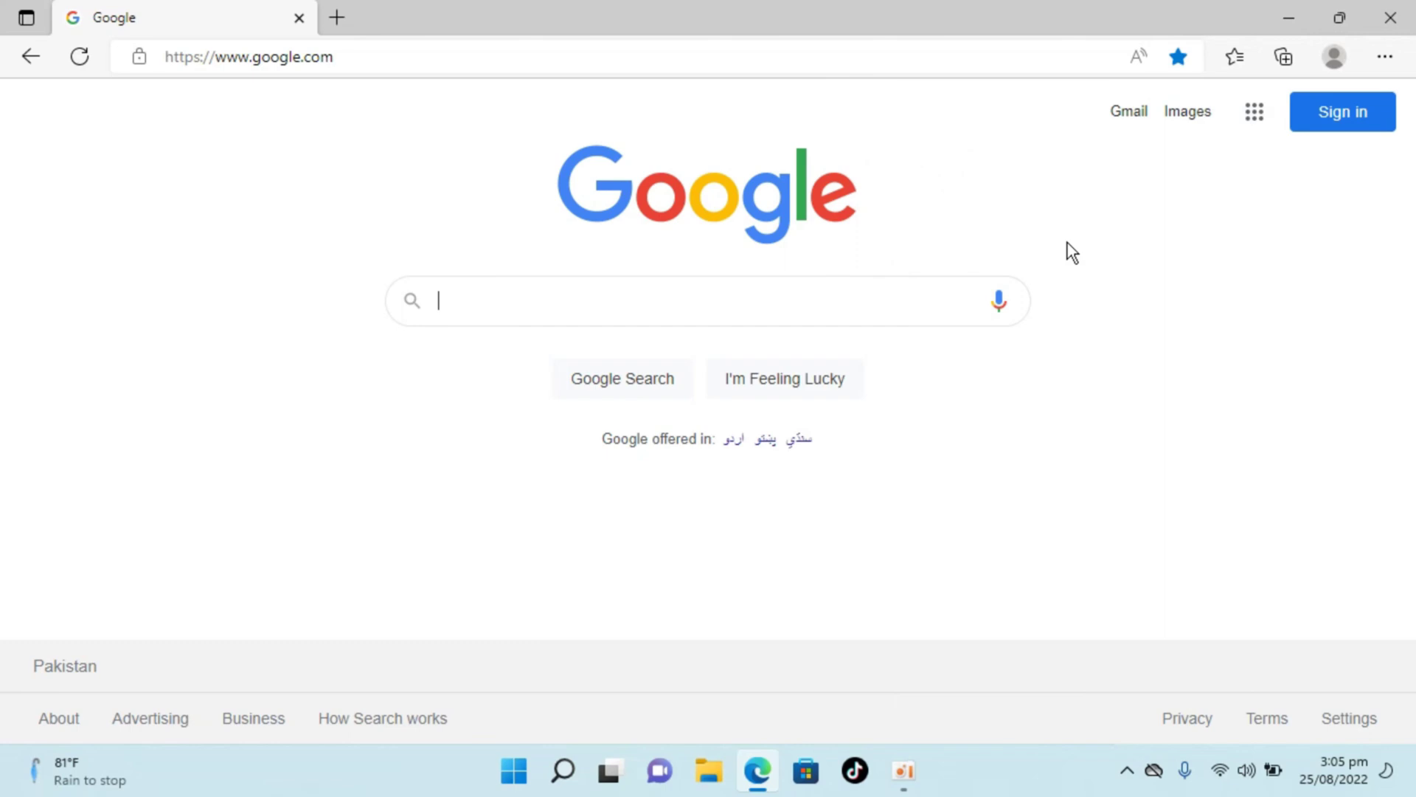
In Settings > Start, home, and new tabs, choose 'Open these pages' at startup.
{"action": "left_click", "coordinate": [1387, 57]}
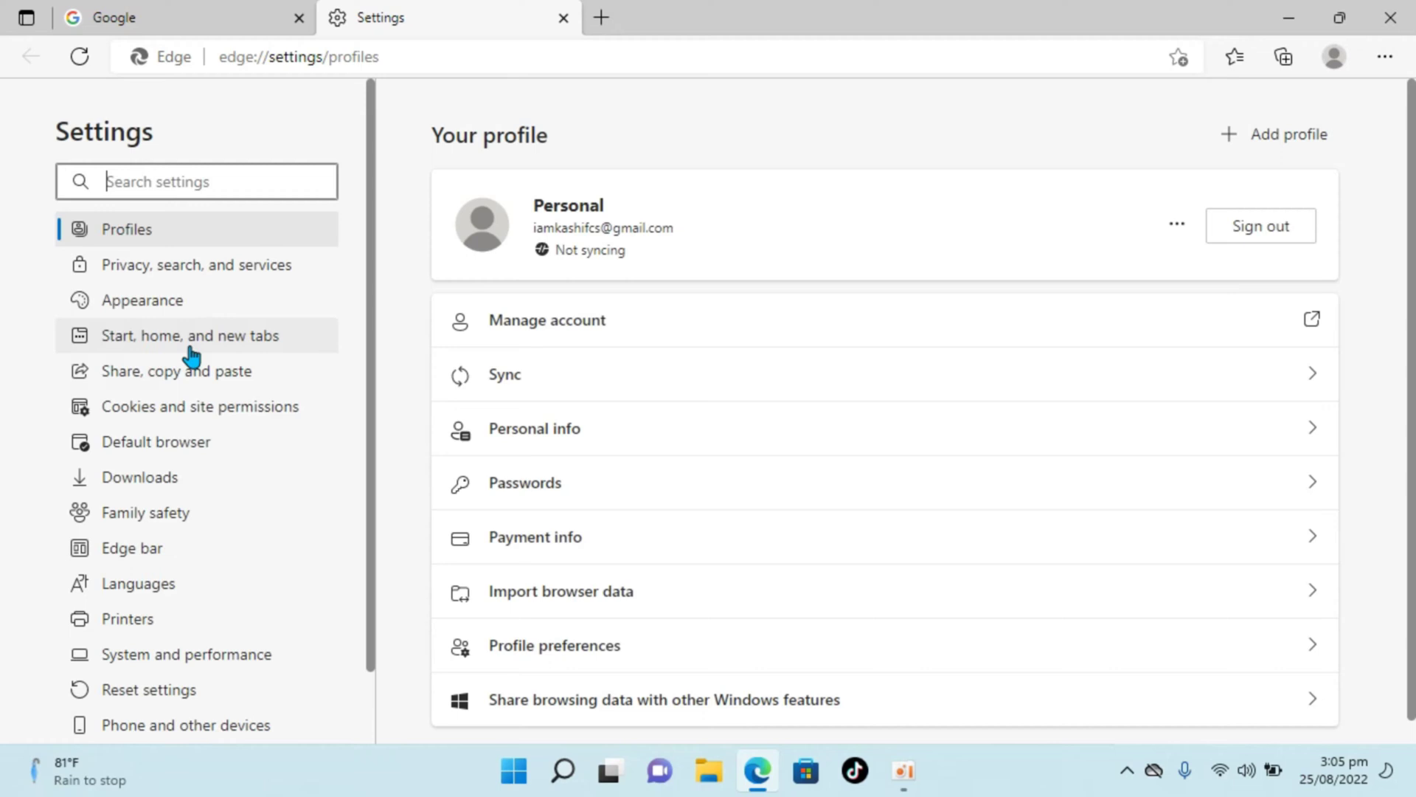
{"action": "left_click", "coordinate": [222, 347]}
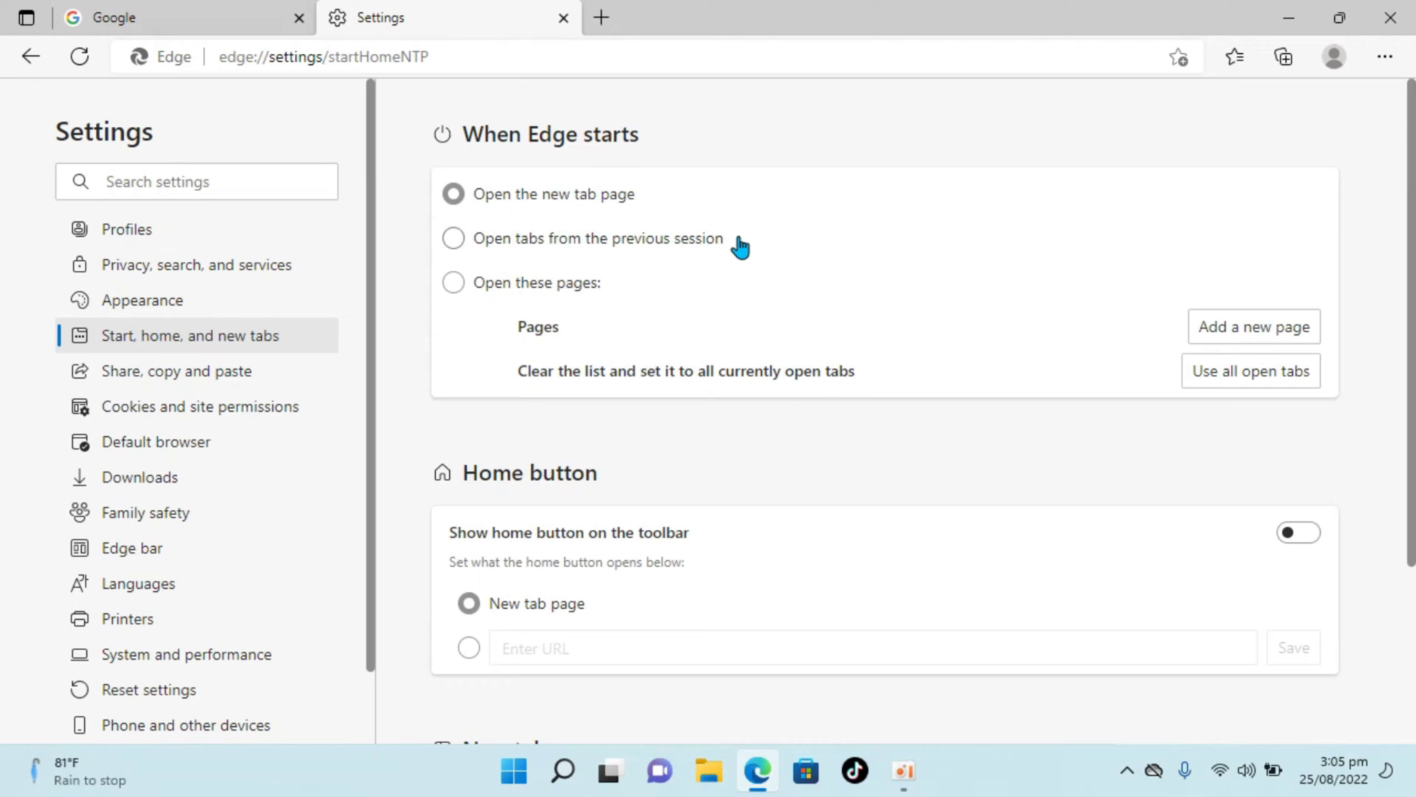
{"action": "left_click", "coordinate": [539, 290]}
{"action": "left_click", "coordinate": [1248, 338]}
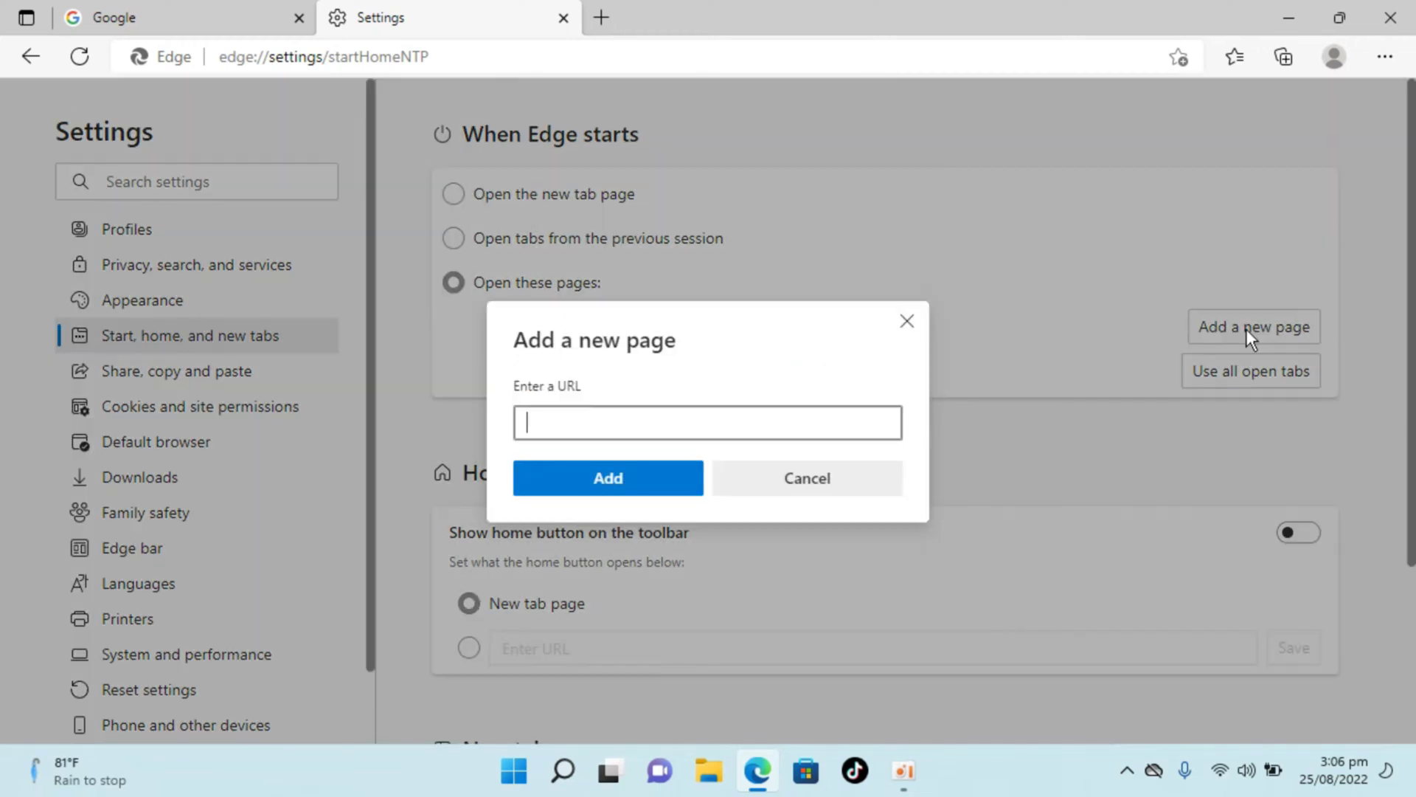
{"action": "left_click", "coordinate": [139, 24]}
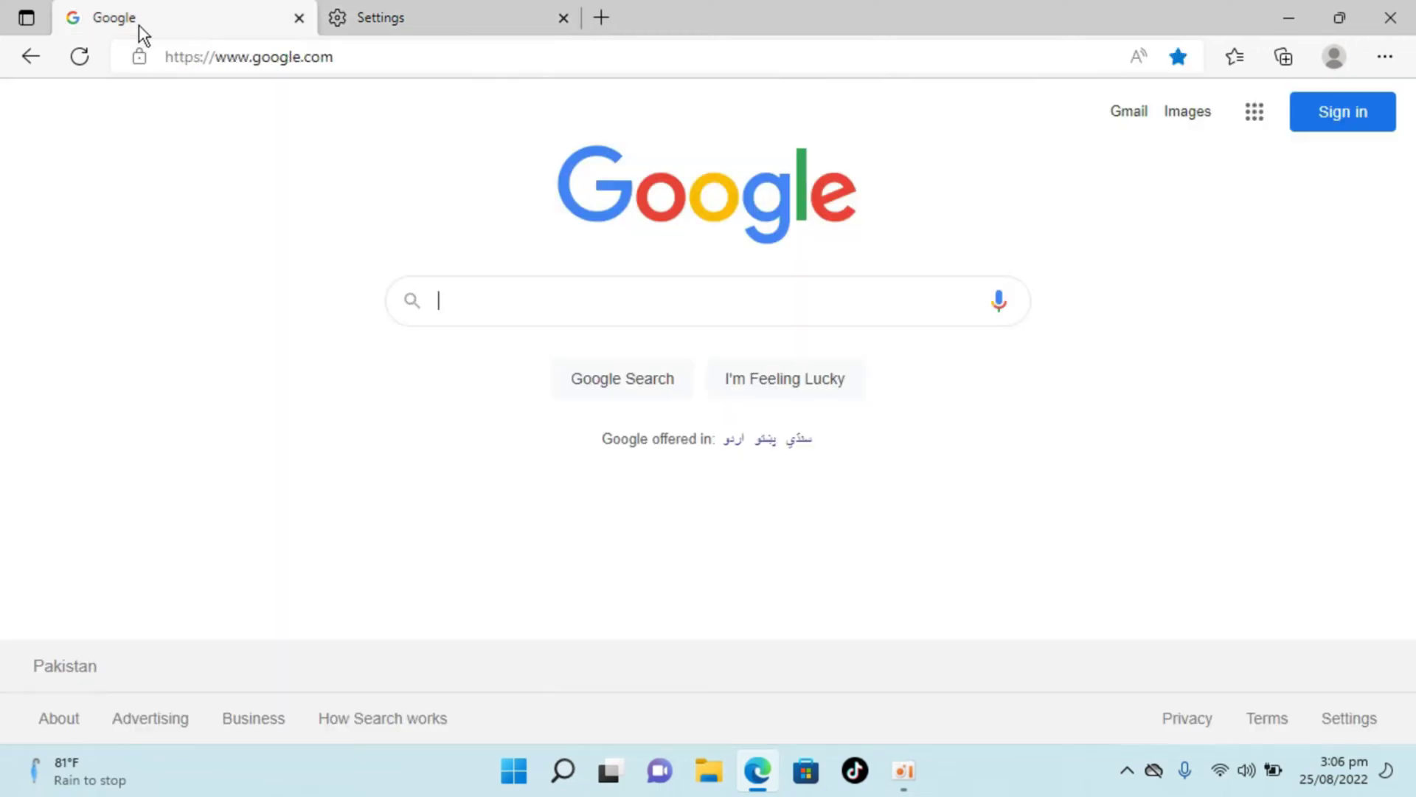
{"action": "left_click", "coordinate": [243, 57]}
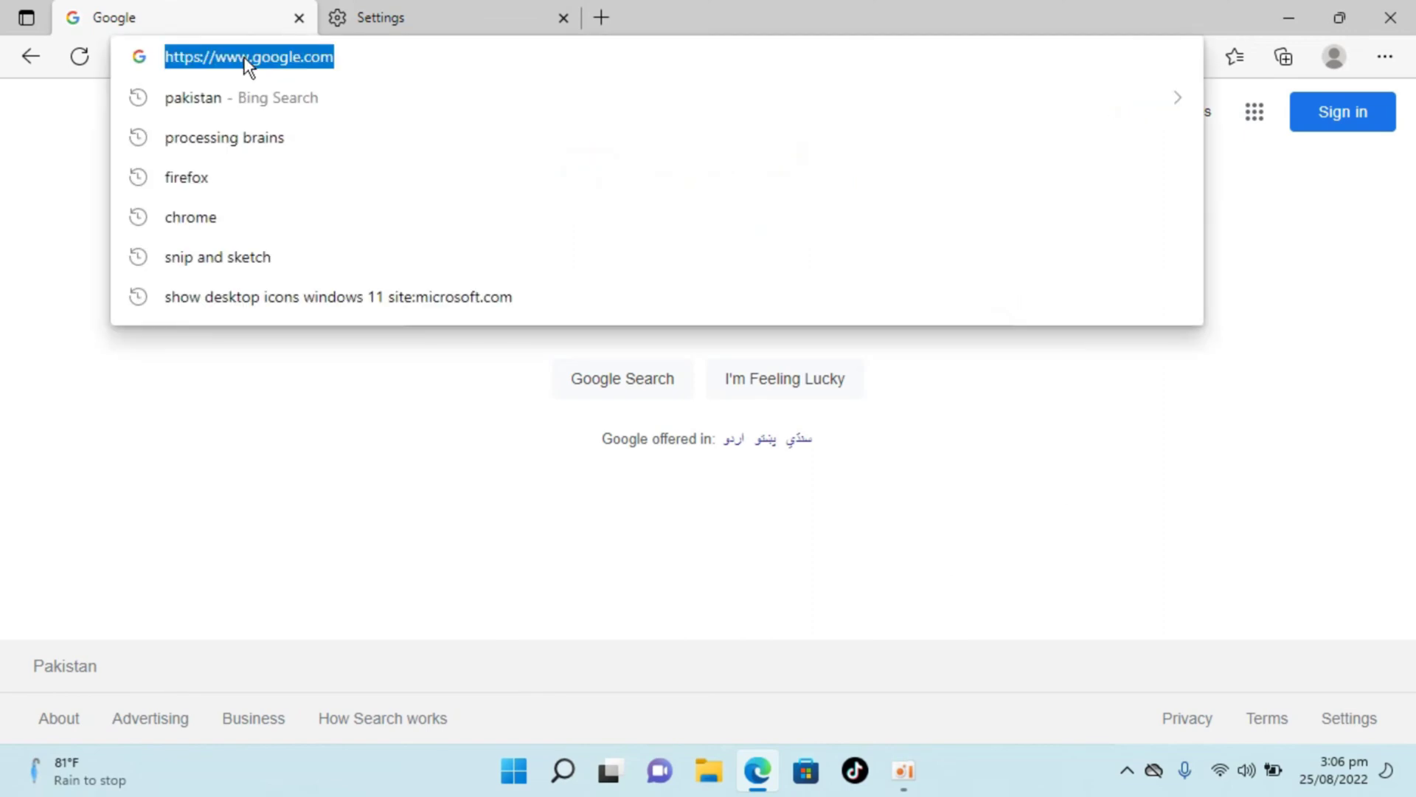
{"action": "right_click", "coordinate": [246, 67]}
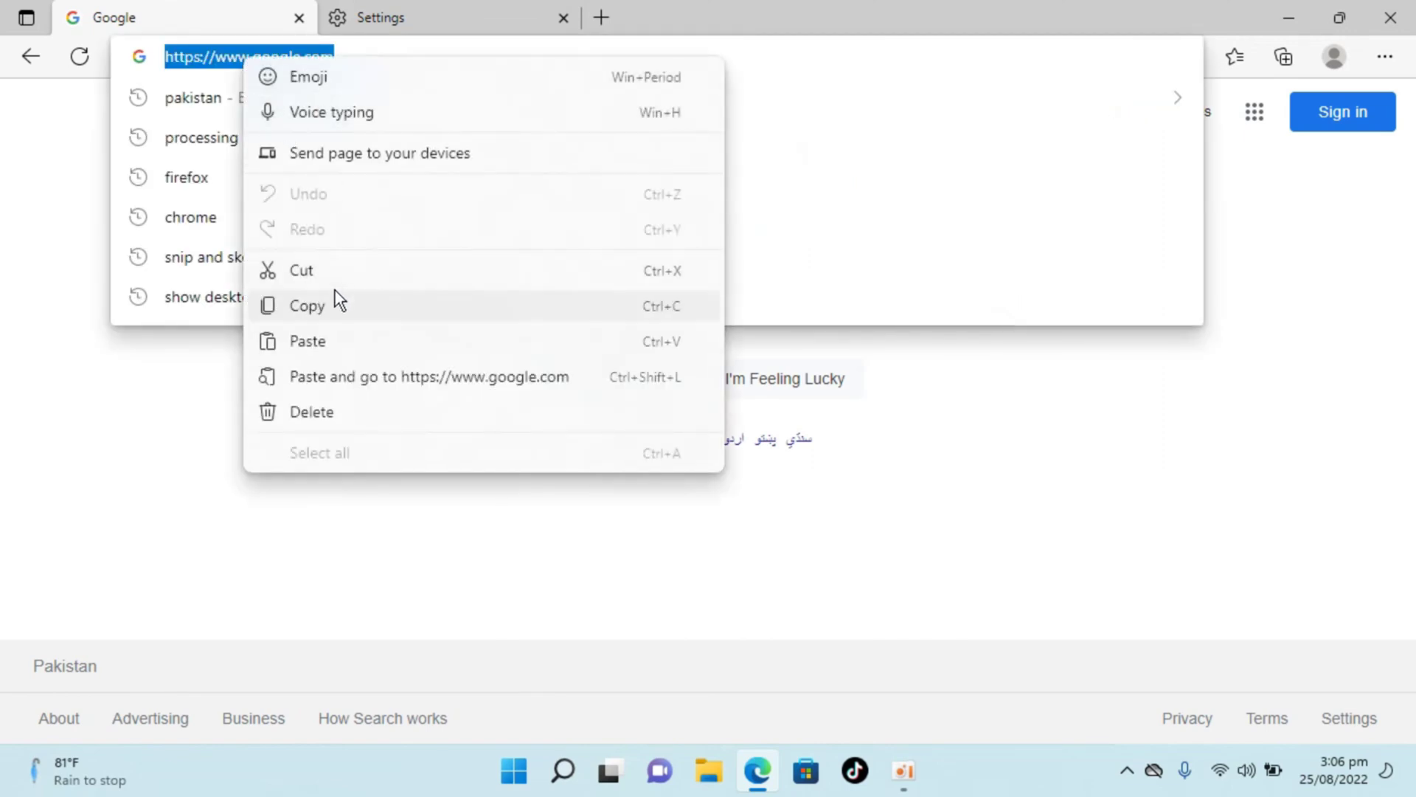
{"action": "left_click", "coordinate": [318, 306]}
{"action": "left_click", "coordinate": [521, 3]}
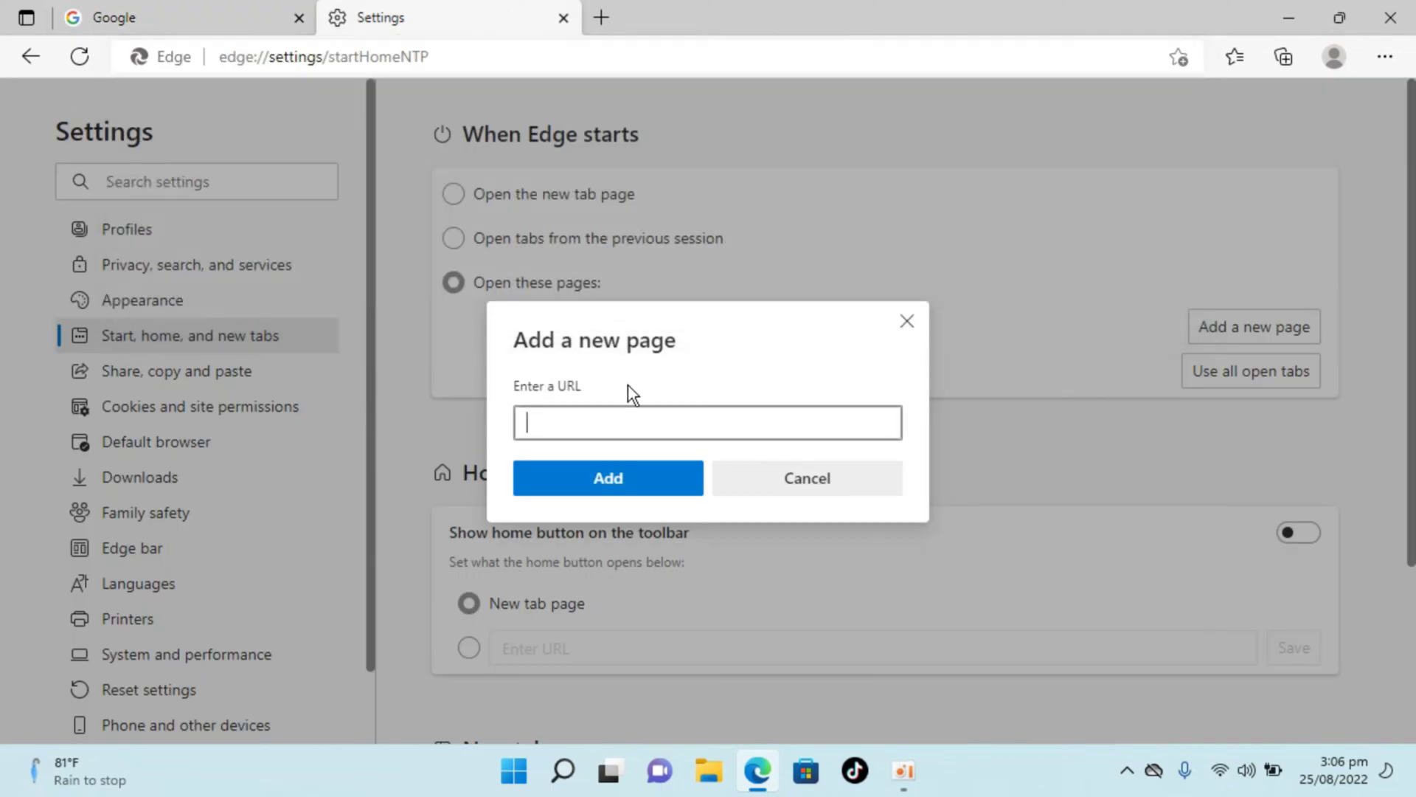
{"action": "right_click", "coordinate": [618, 412]}
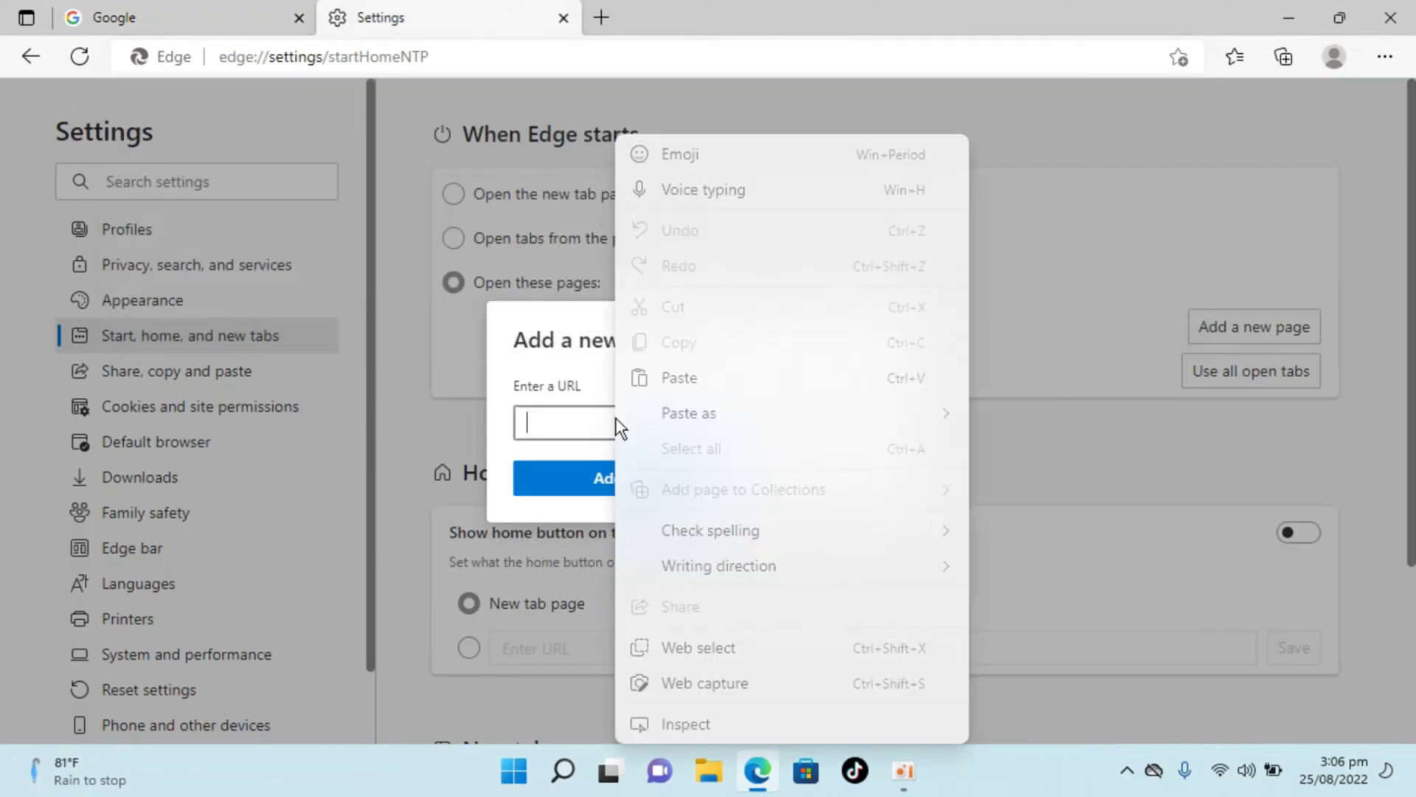
{"action": "left_click", "coordinate": [702, 379]}
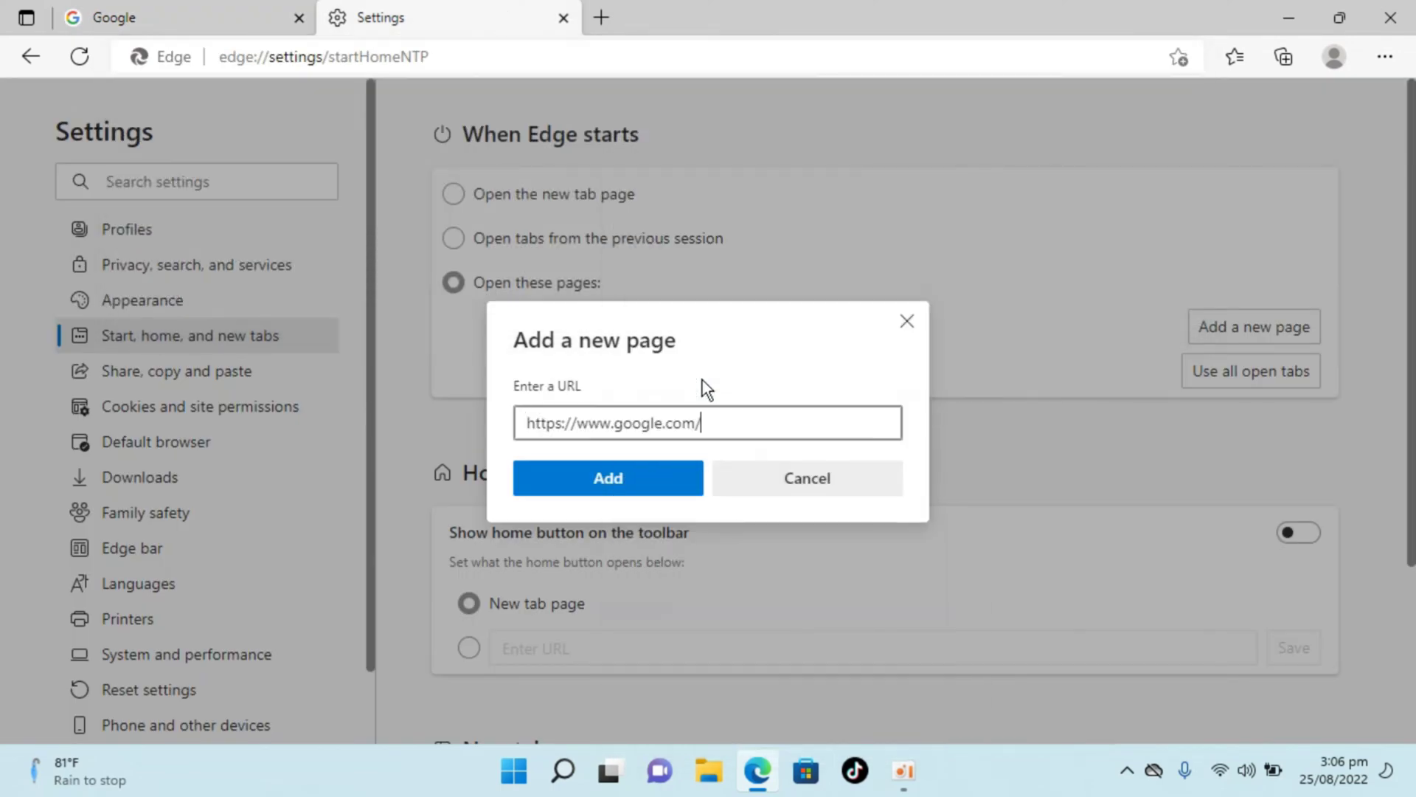
{"action": "left_click", "coordinate": [607, 484]}
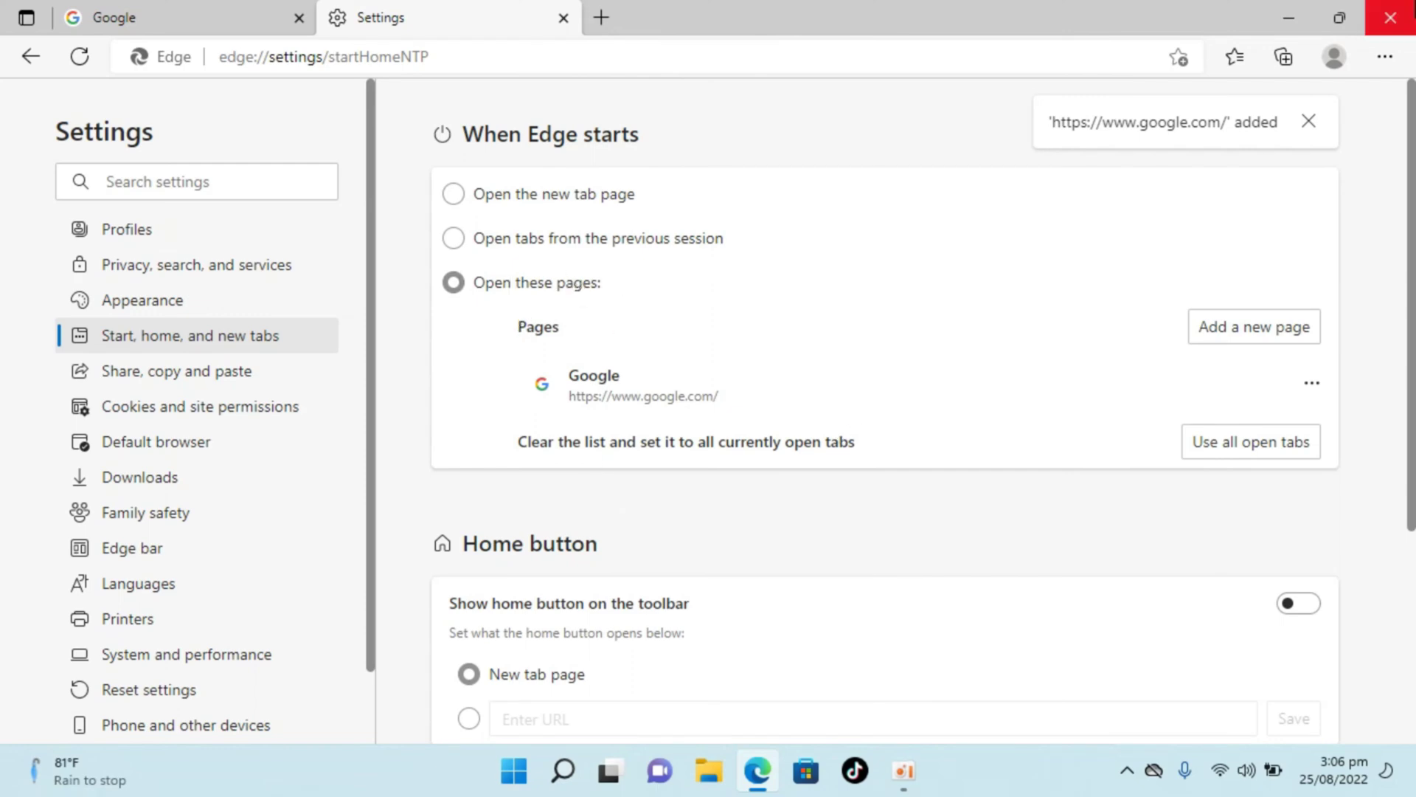
Relaunch Edge onto Google, then search 'pakistan' from a new tab's address bar.
{"action": "left_click", "coordinate": [1390, 17]}
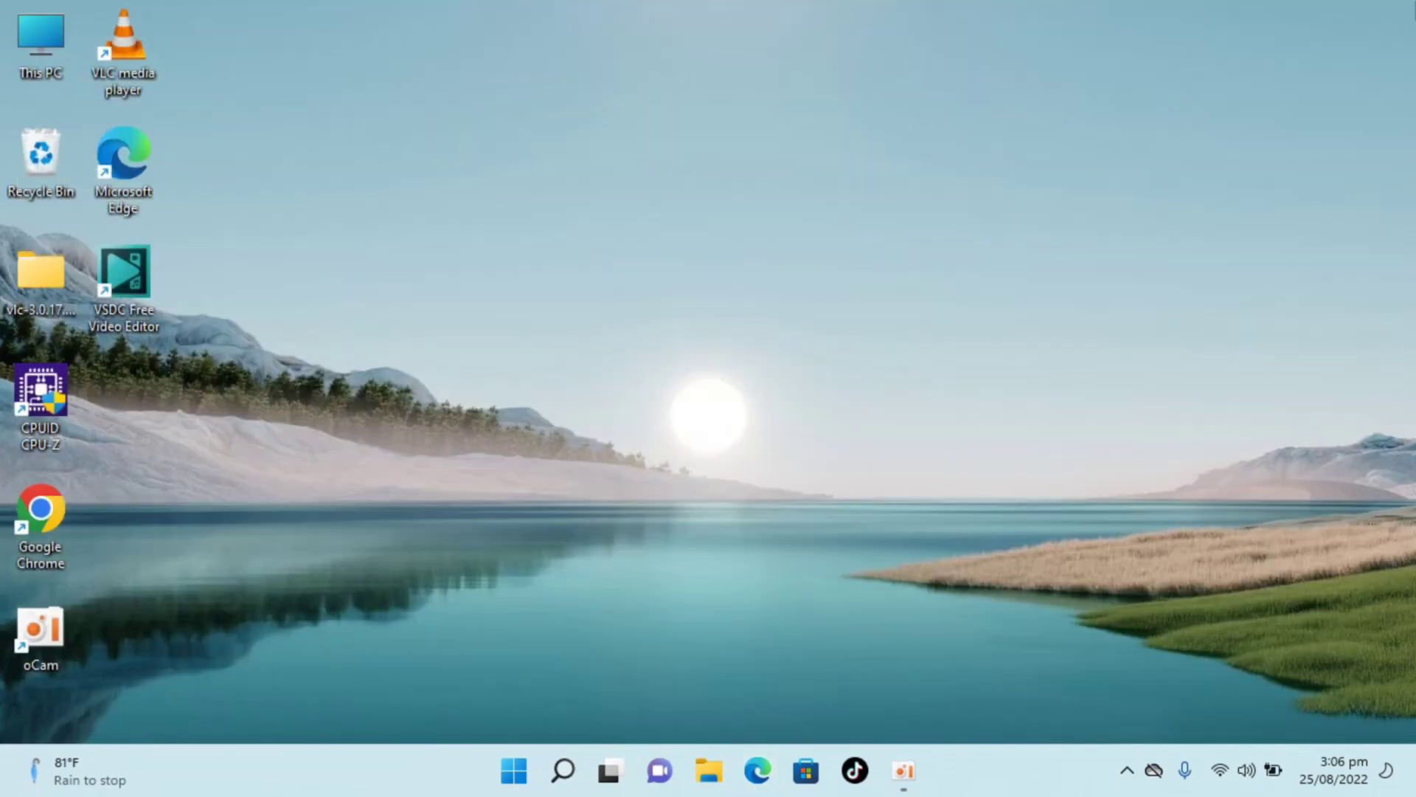
{"action": "left_click", "coordinate": [764, 767]}
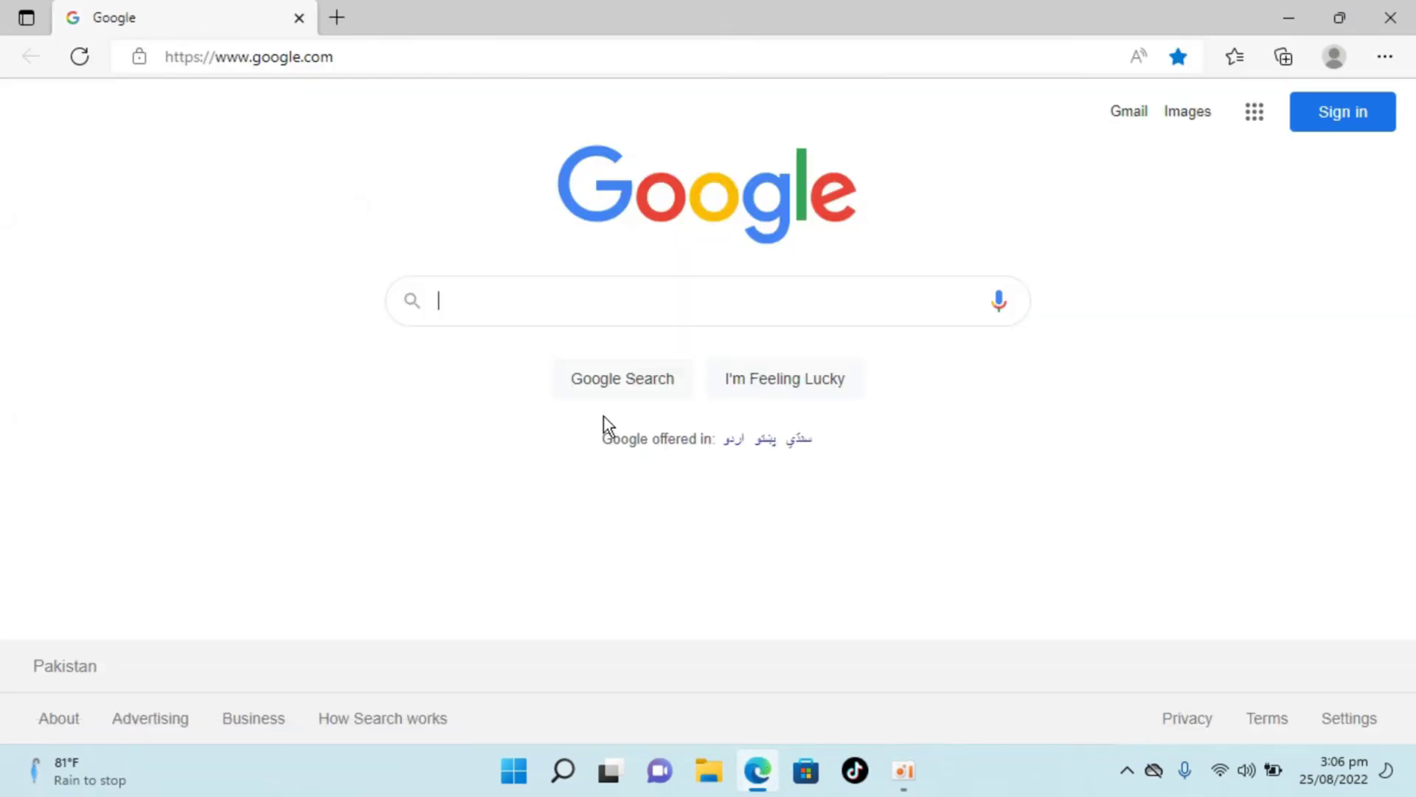
{"action": "left_click", "coordinate": [347, 6]}
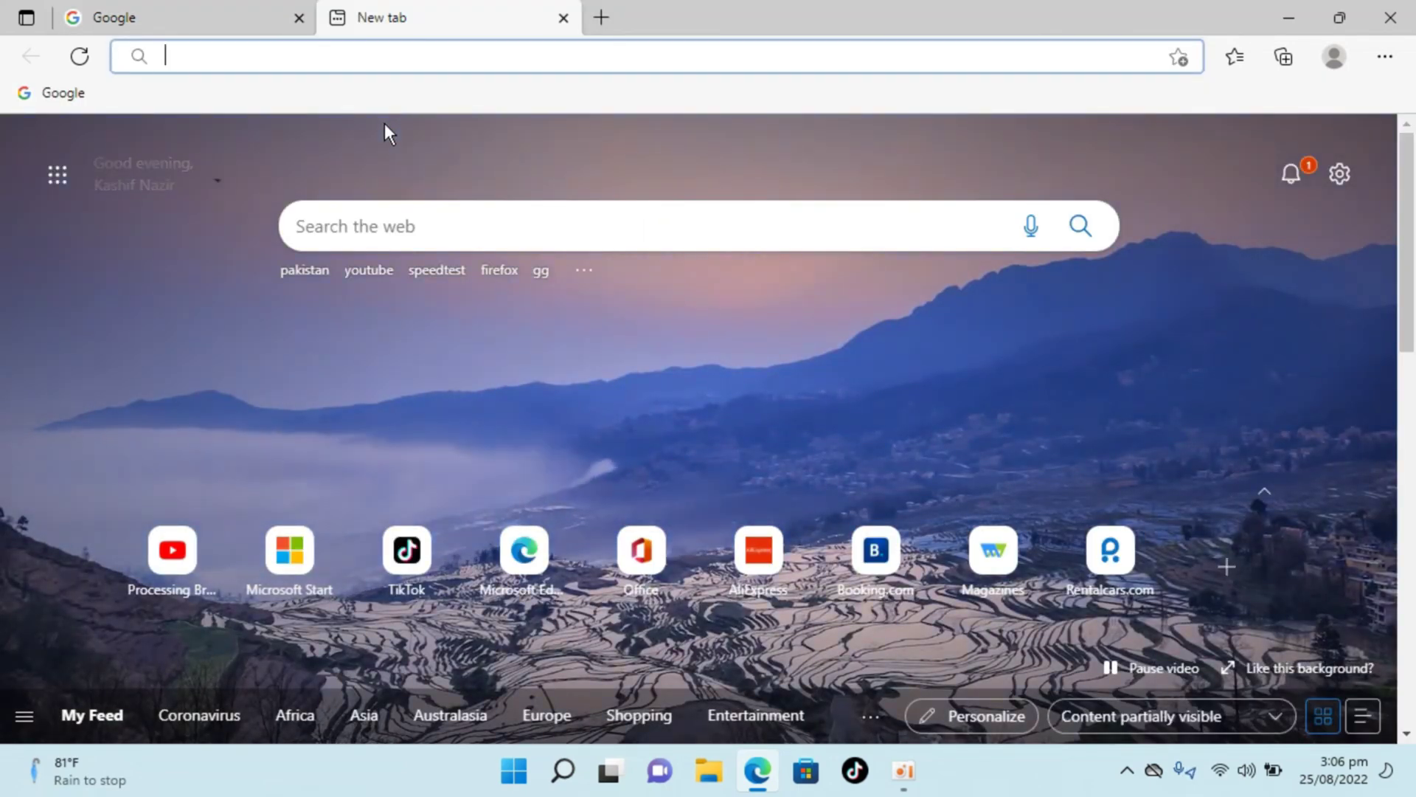
{"action": "type", "text": "pakistan"}
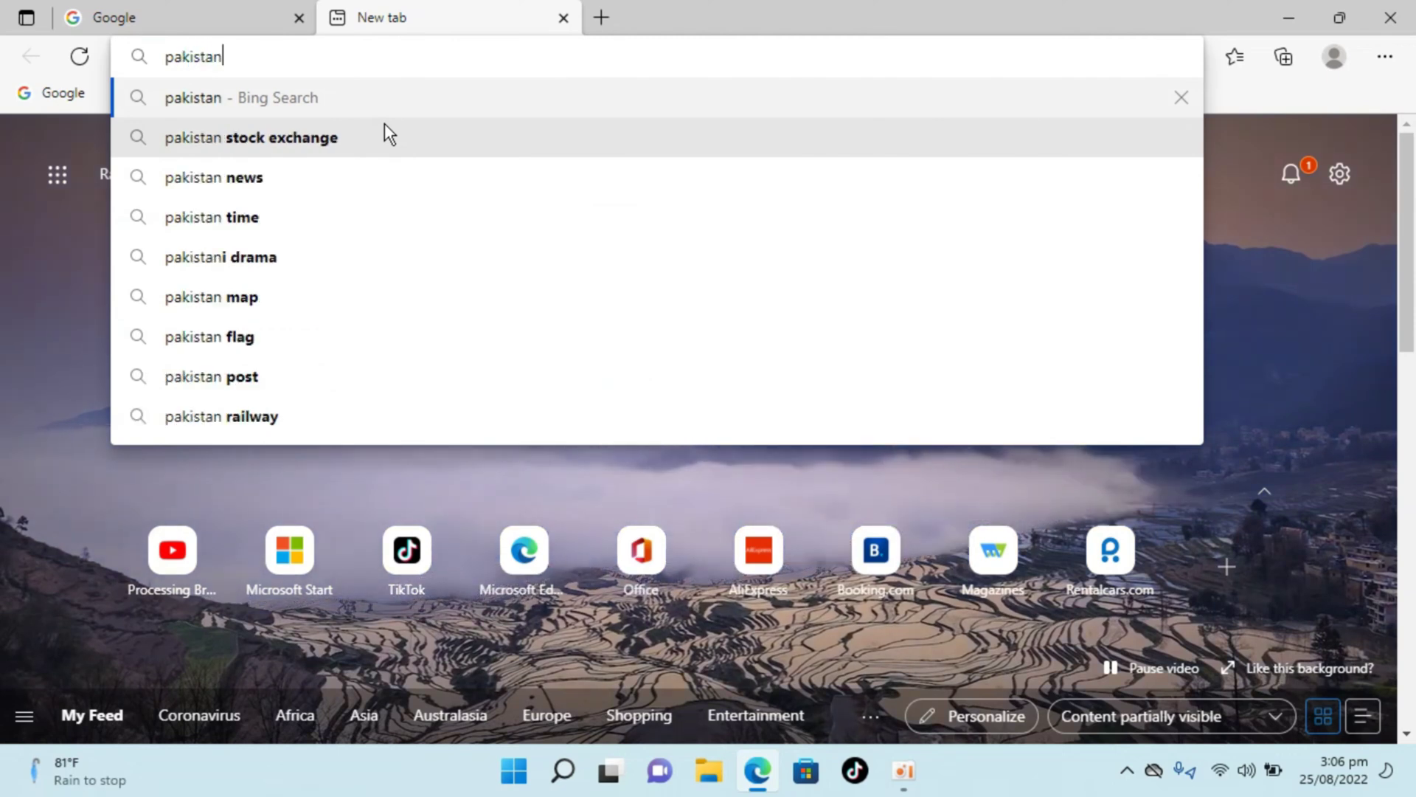
{"action": "key", "text": "Return"}
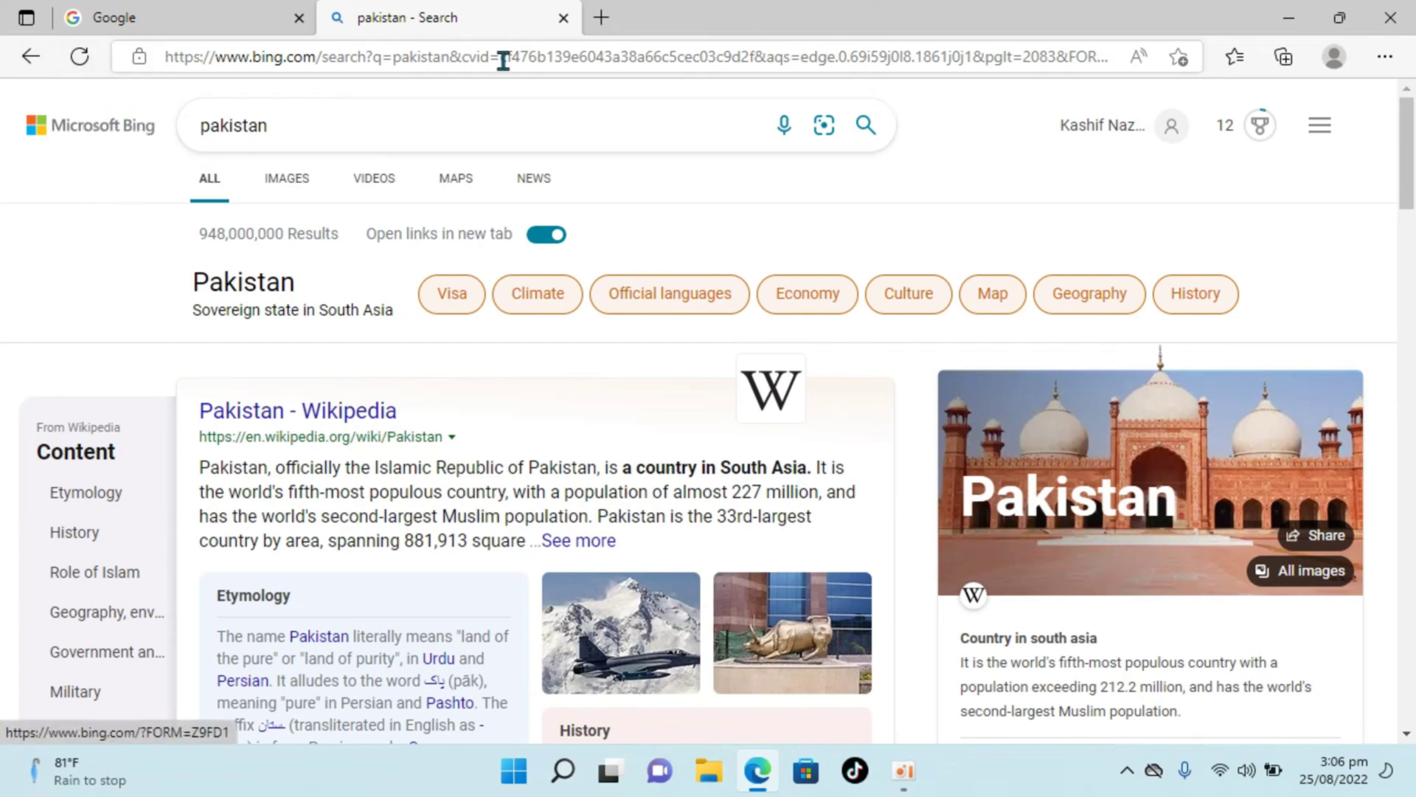
Go to Settings > Privacy, search, and services, down to Address bar and search.
{"action": "left_click", "coordinate": [1390, 57]}
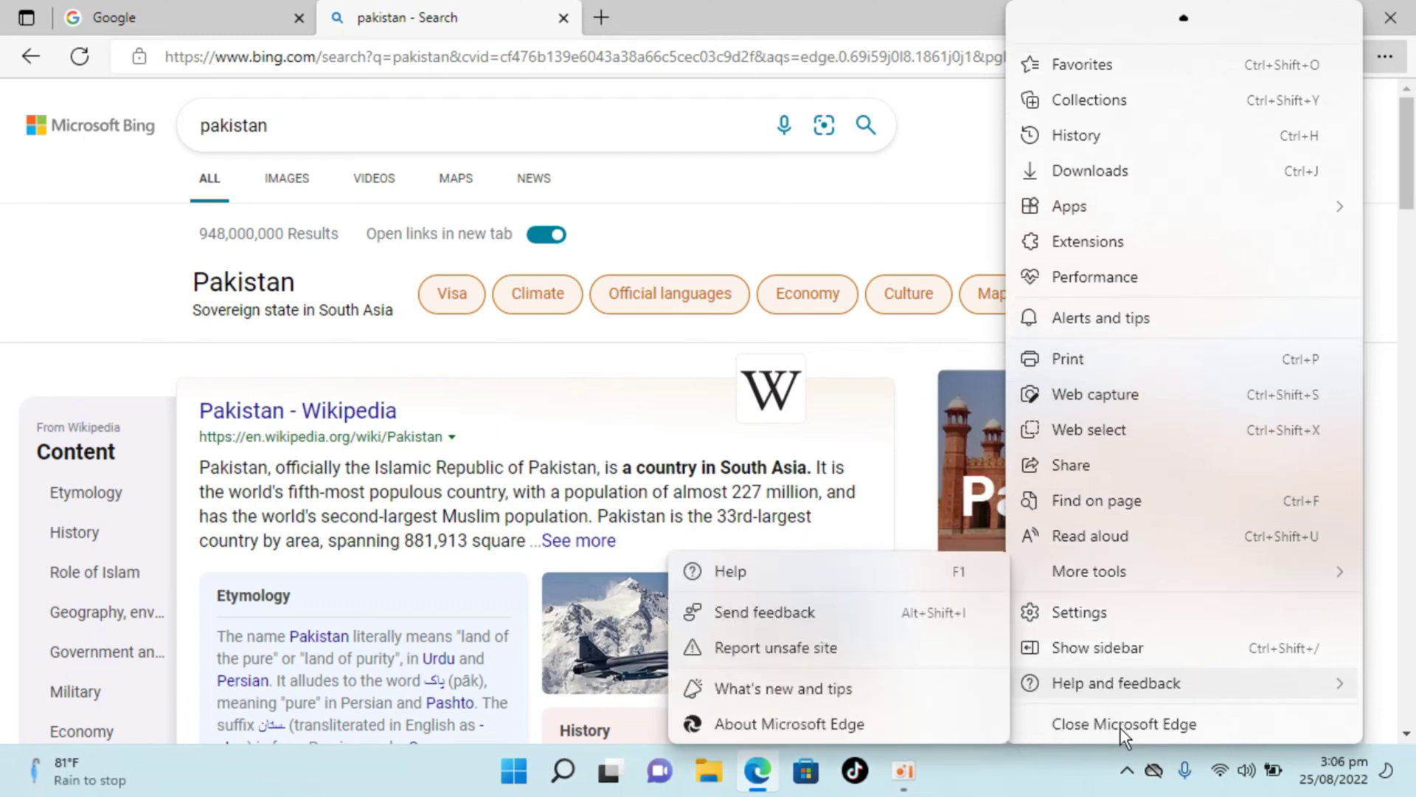
{"action": "left_click", "coordinate": [1089, 610]}
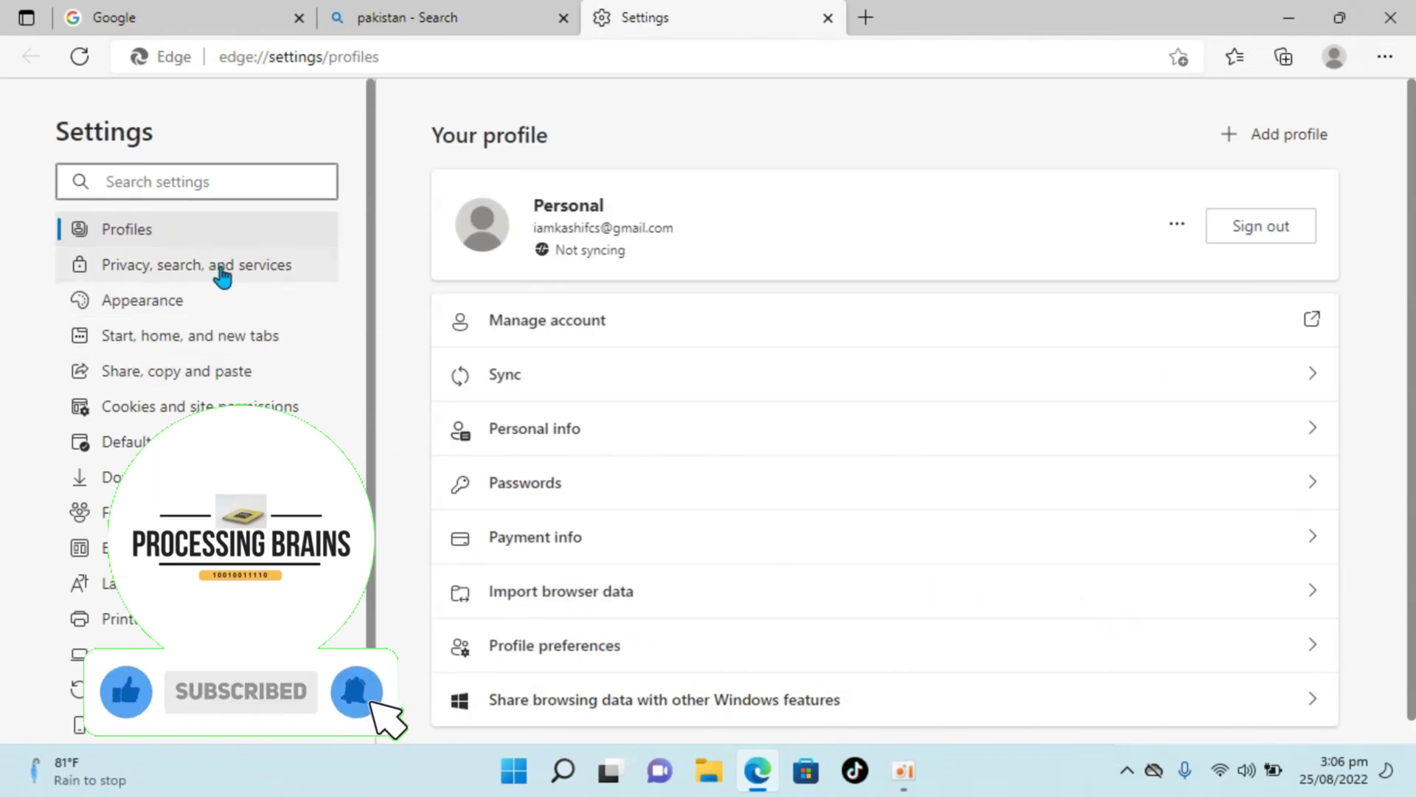
{"action": "left_click", "coordinate": [246, 266]}
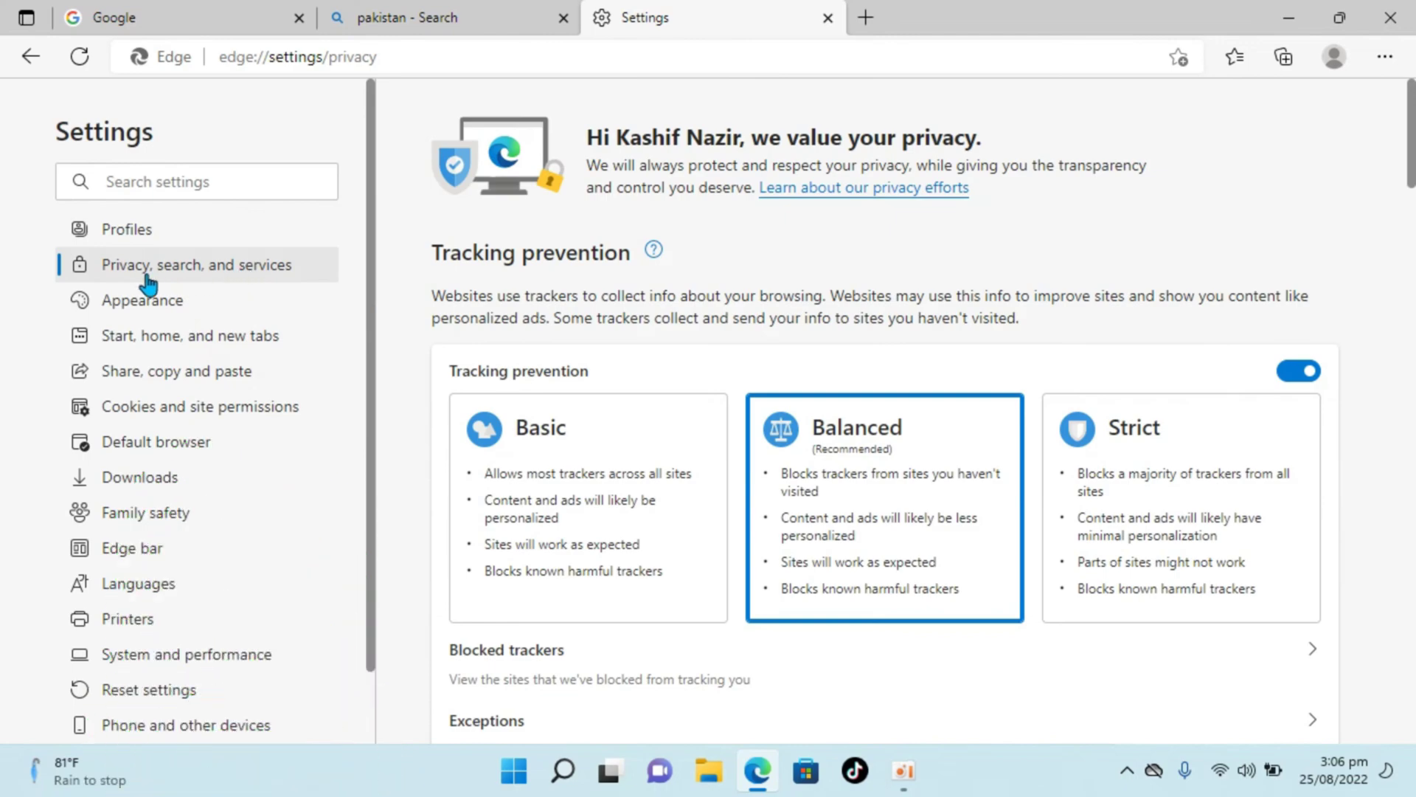
{"action": "scroll", "coordinate": [888, 338], "scroll_direction": "down", "scroll_amount": 5}
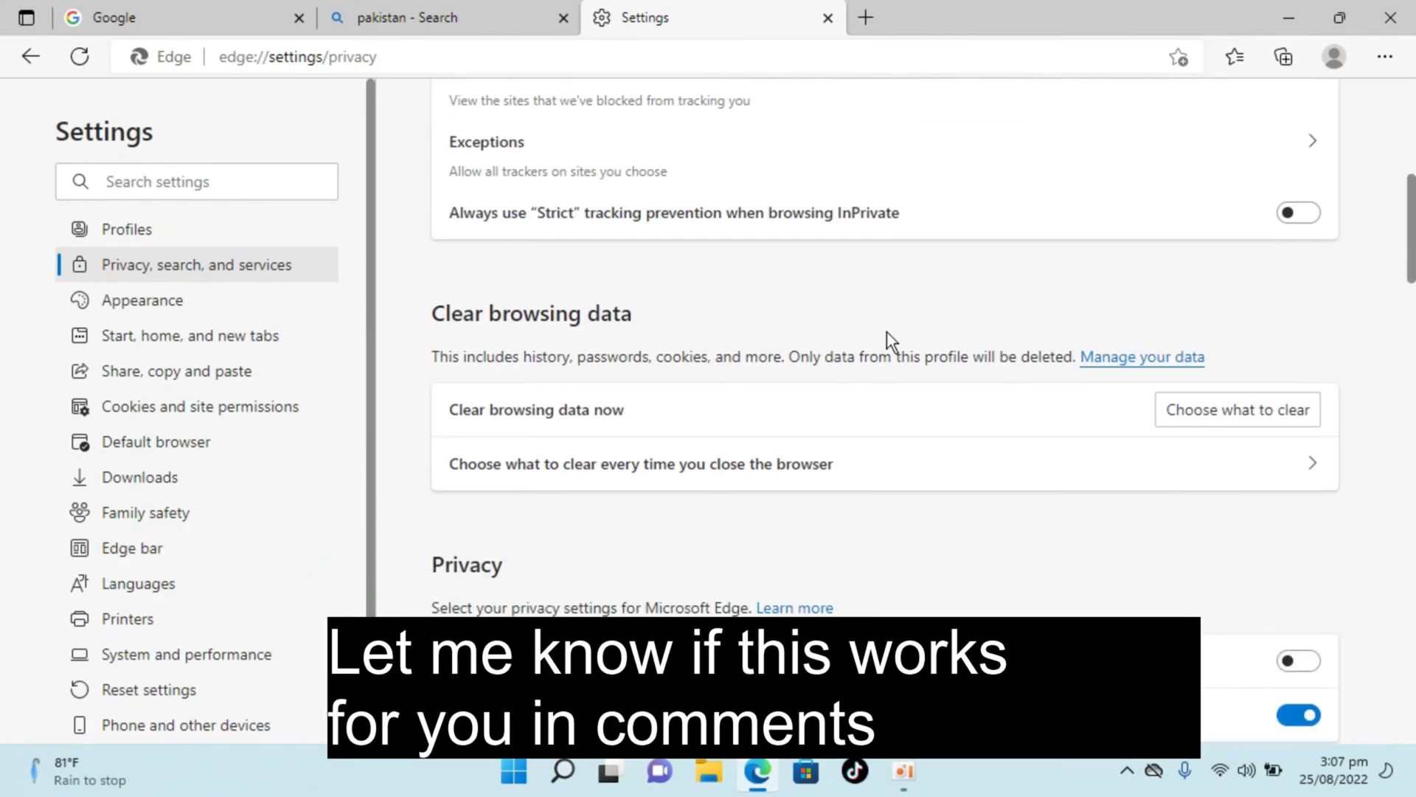
{"action": "scroll", "coordinate": [888, 340], "scroll_direction": "down", "scroll_amount": 5}
{"action": "scroll", "coordinate": [888, 341], "scroll_direction": "down", "scroll_amount": 5}
{"action": "scroll", "coordinate": [888, 340], "scroll_direction": "down", "scroll_amount": 5}
{"action": "scroll", "coordinate": [888, 339], "scroll_direction": "down", "scroll_amount": 5}
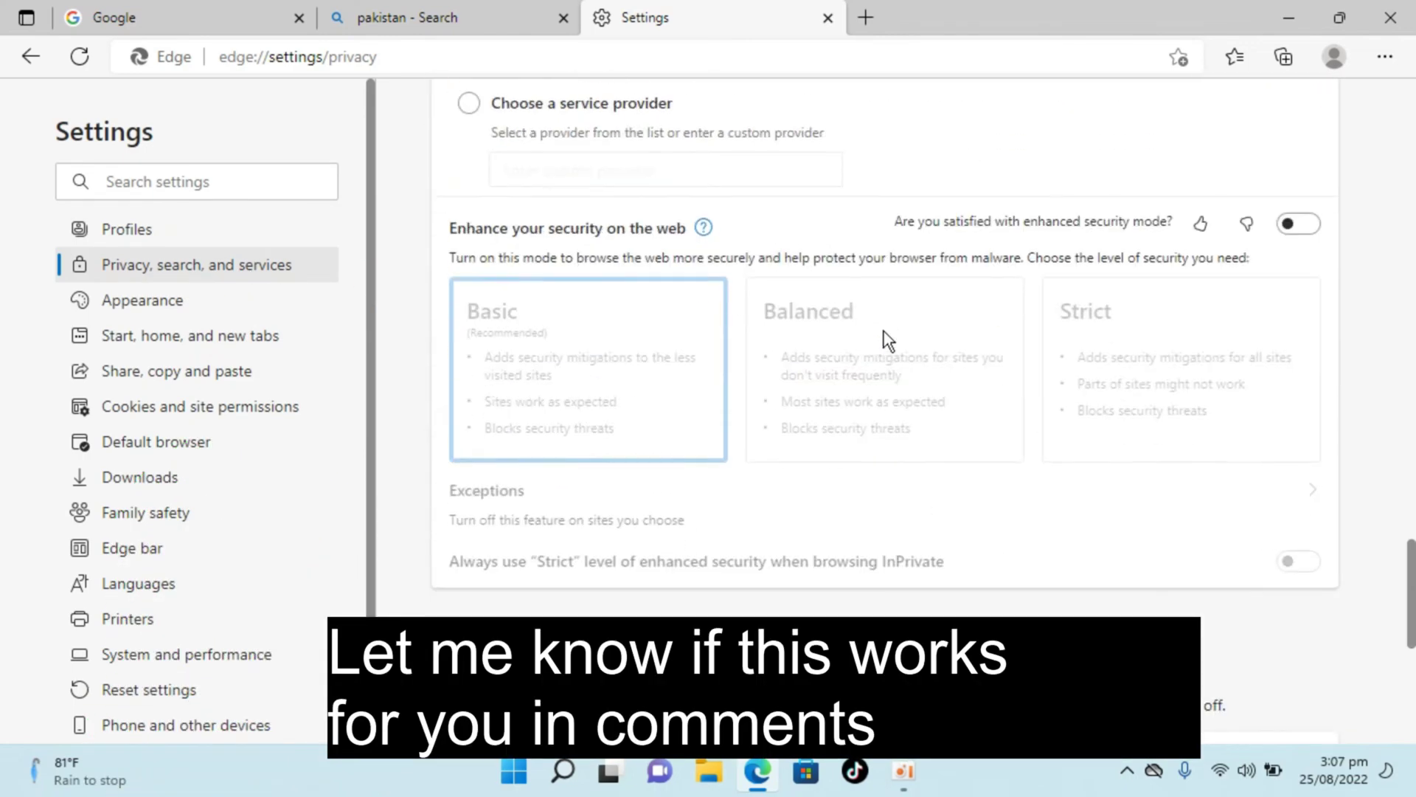
{"action": "scroll", "coordinate": [883, 340], "scroll_direction": "down", "scroll_amount": 5}
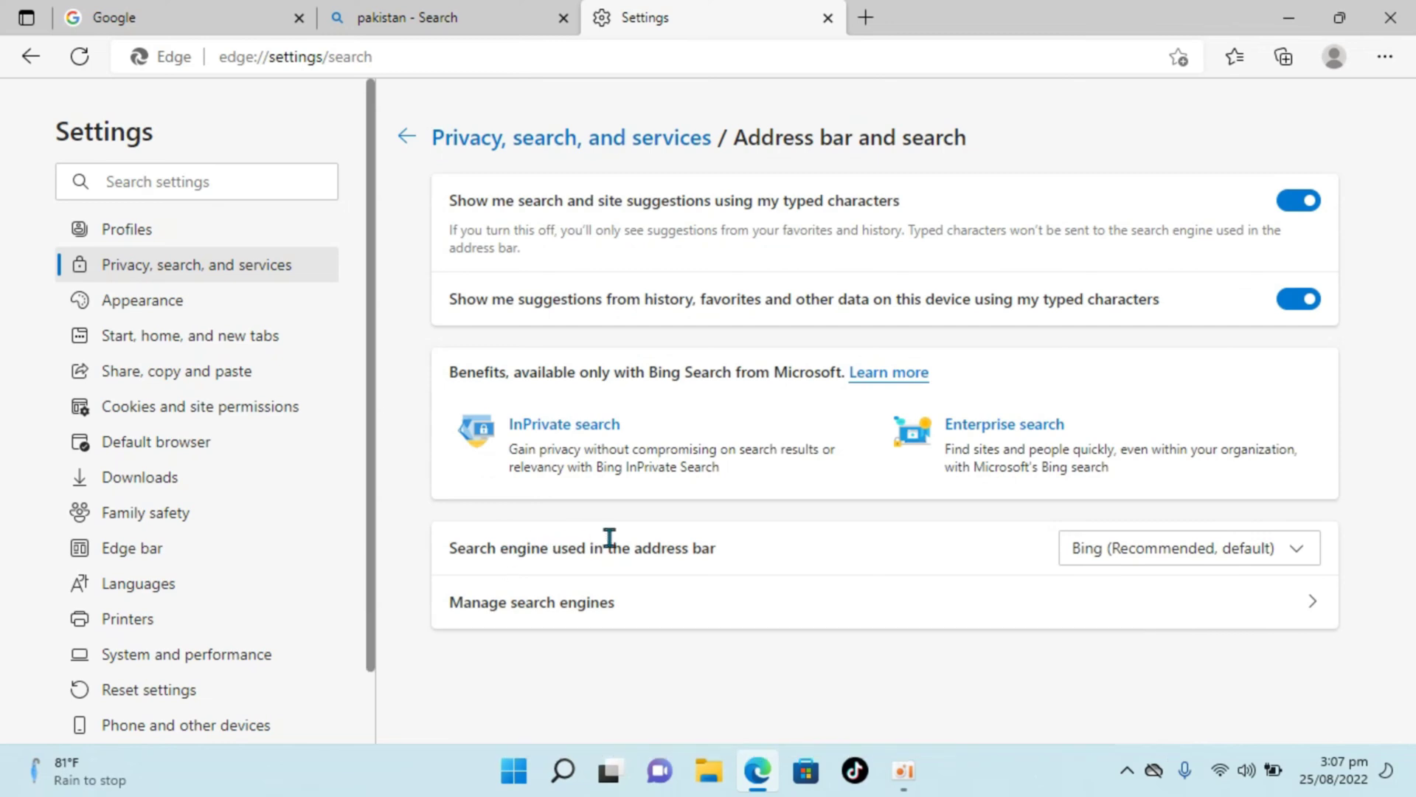
Set the address-bar search engine to Google, leaving new-tab searches on Search box.
{"action": "left_click", "coordinate": [1233, 568]}
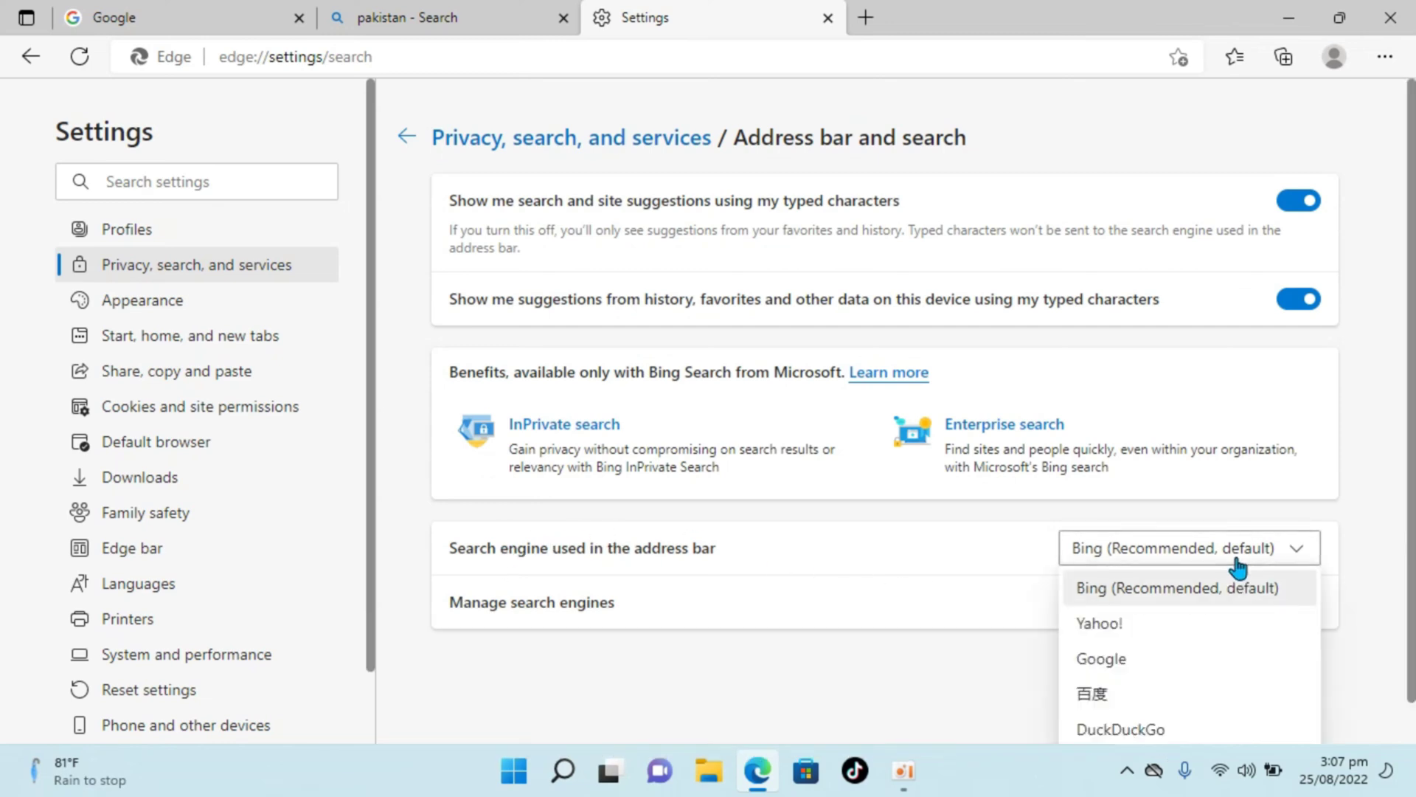
{"action": "left_click", "coordinate": [1120, 659]}
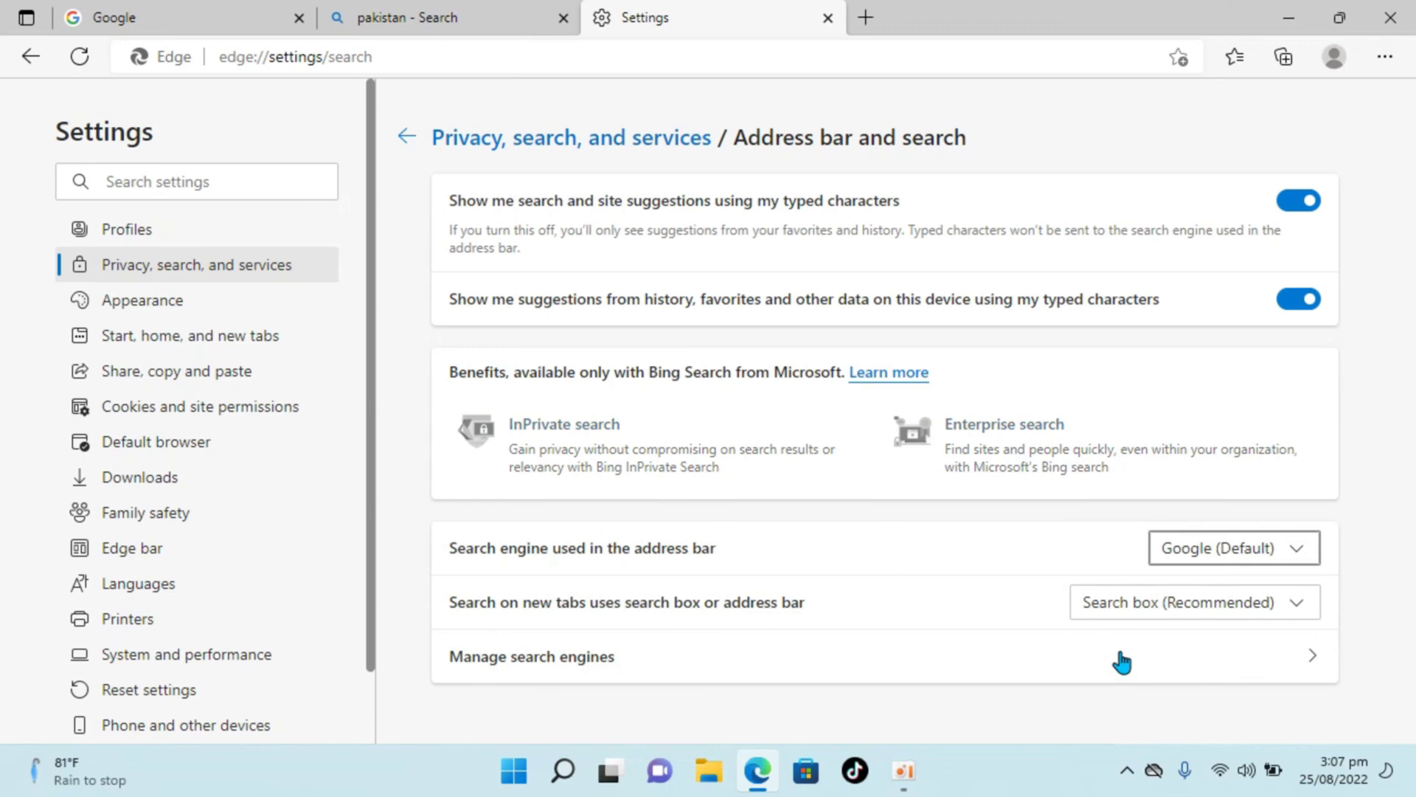
{"action": "left_click", "coordinate": [1125, 605]}
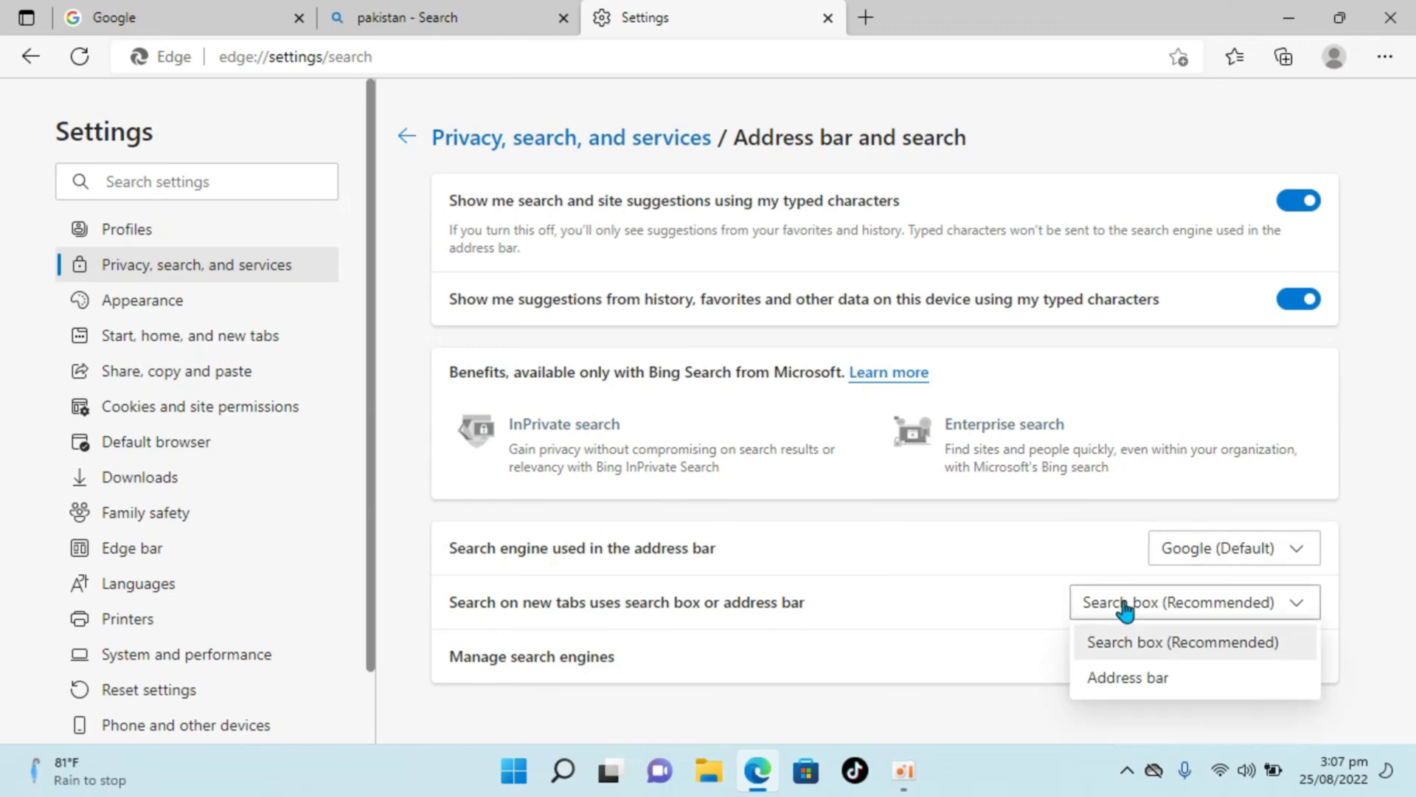
{"action": "left_click", "coordinate": [1001, 592]}
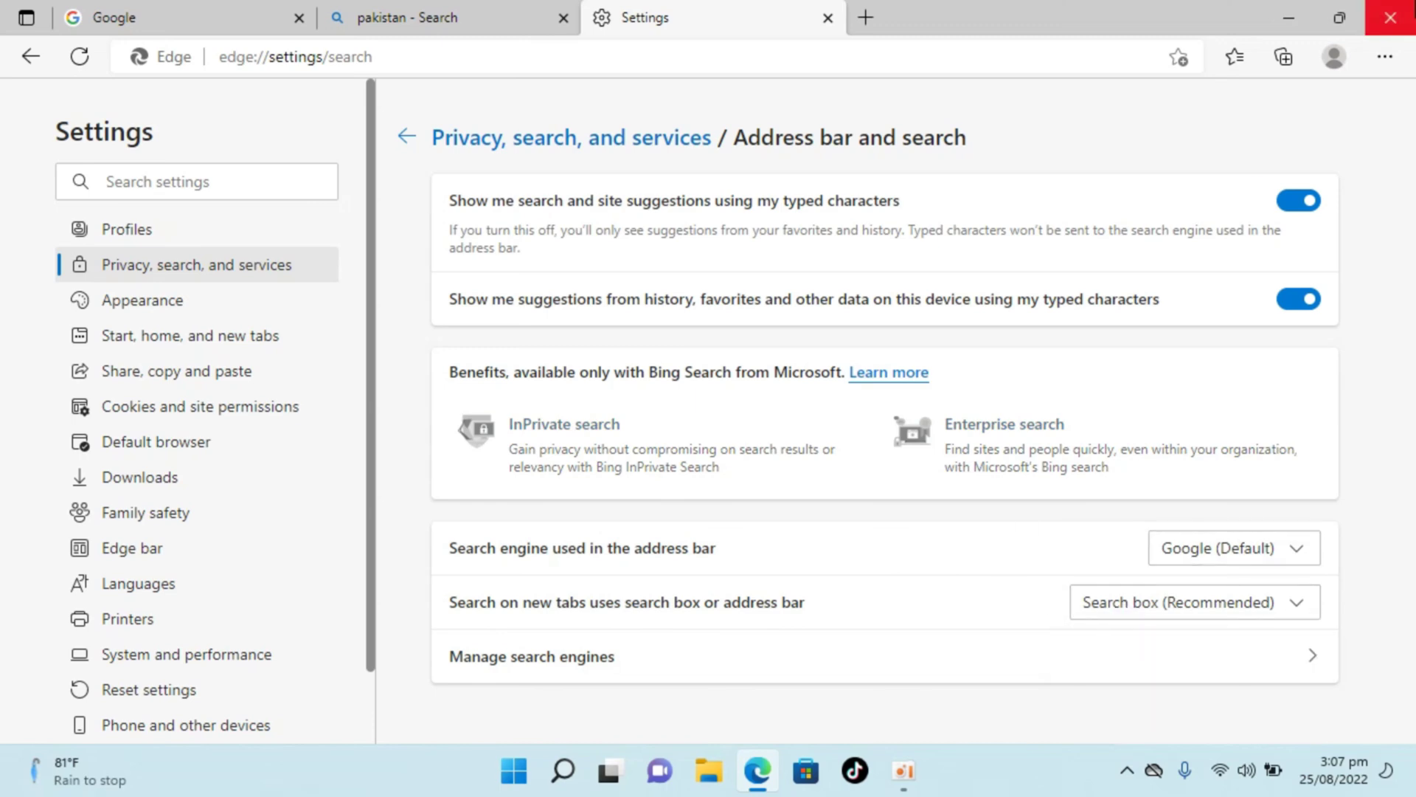
Restart Edge and run a test search for 'hh' on the Google startup page.
{"action": "left_click", "coordinate": [1390, 17]}
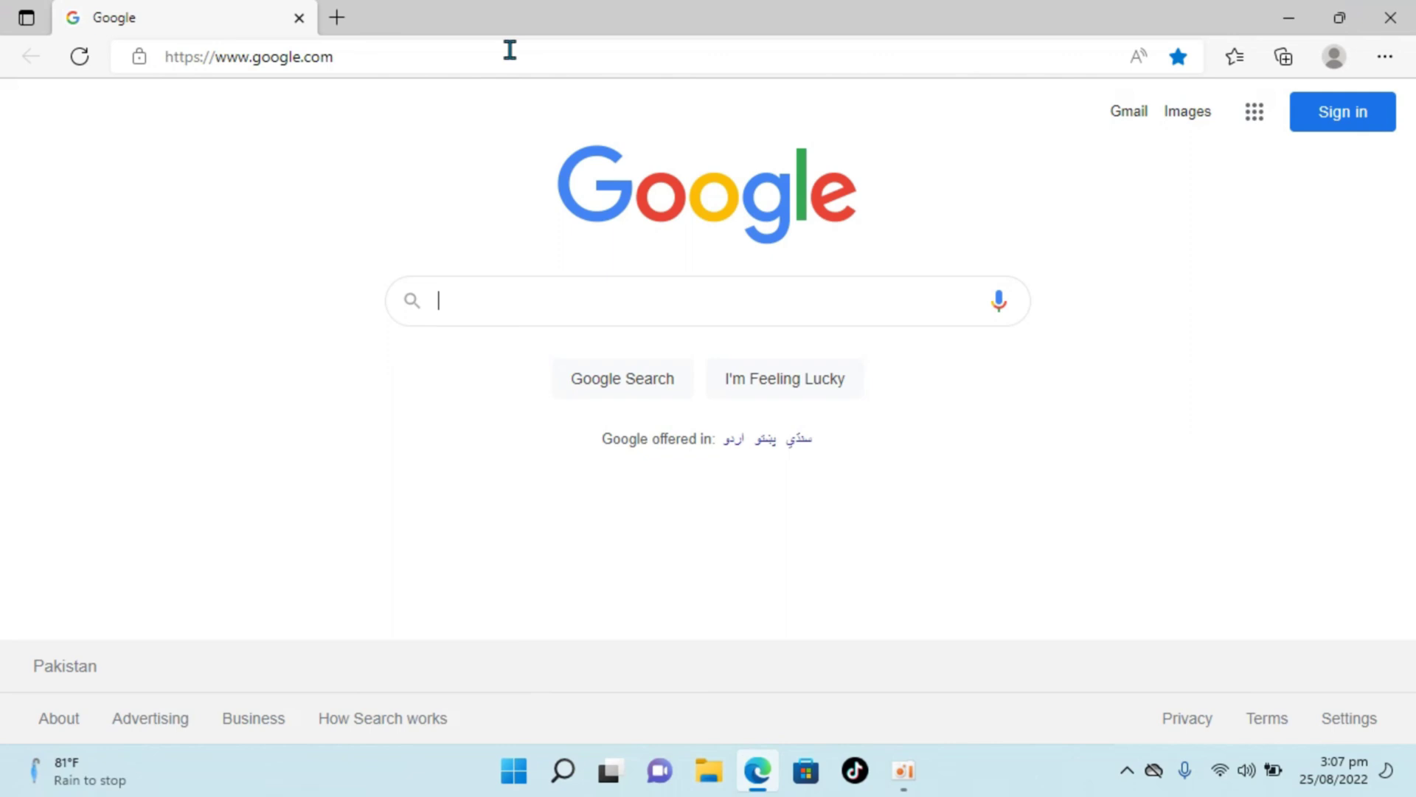
{"action": "type", "text": "hh"}
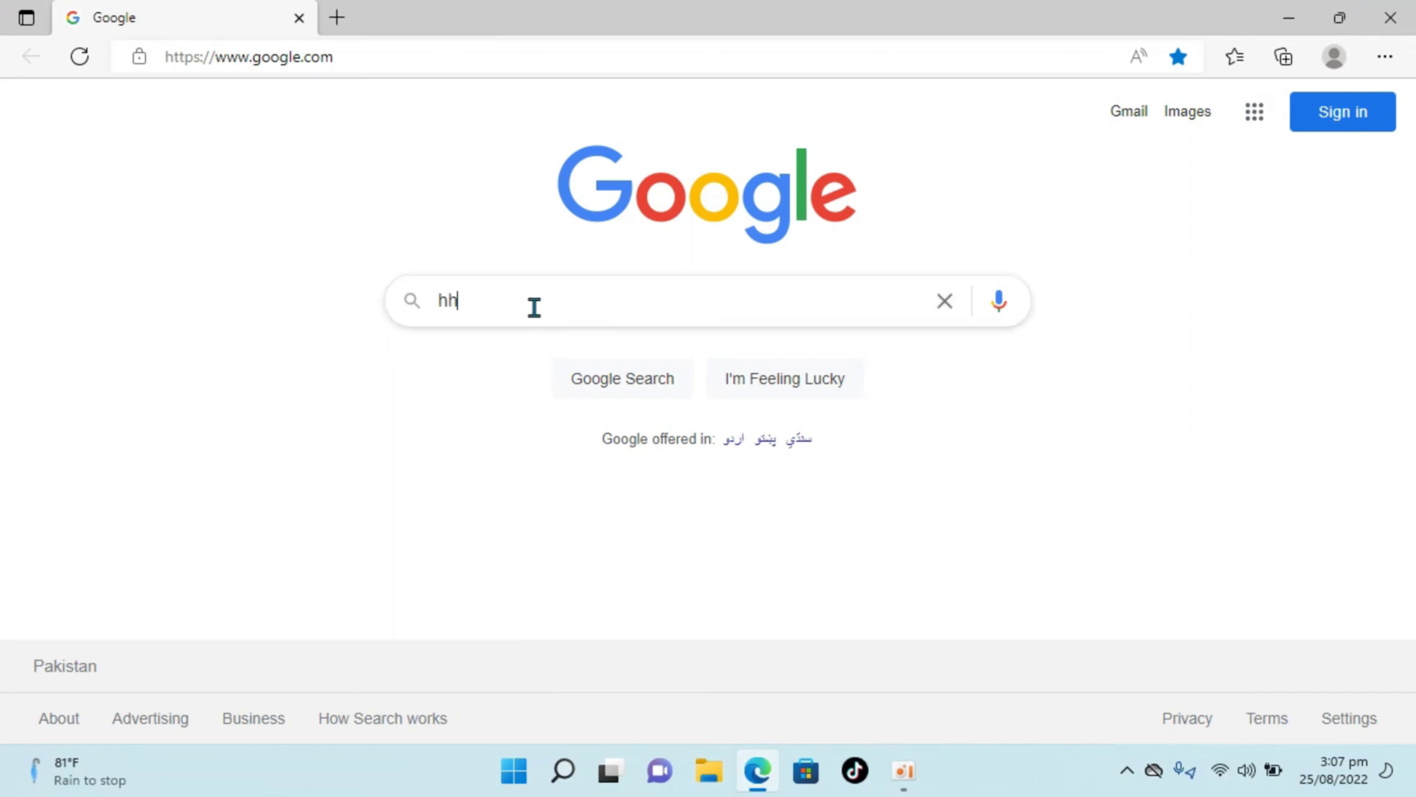
{"action": "key", "text": "Return"}
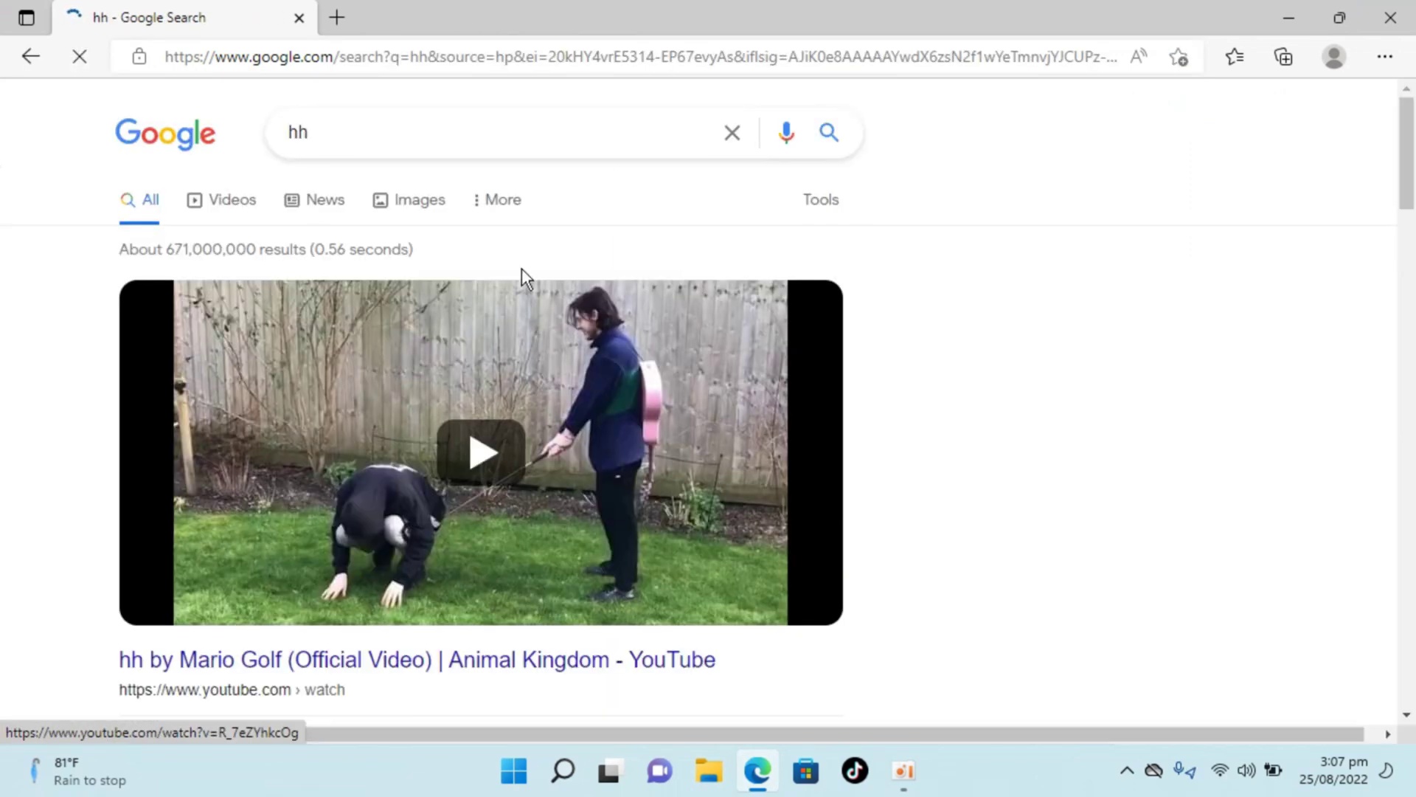
Search 'pakistan' from a new tab's address bar, now getting Google results.
{"action": "left_click", "coordinate": [334, 17]}
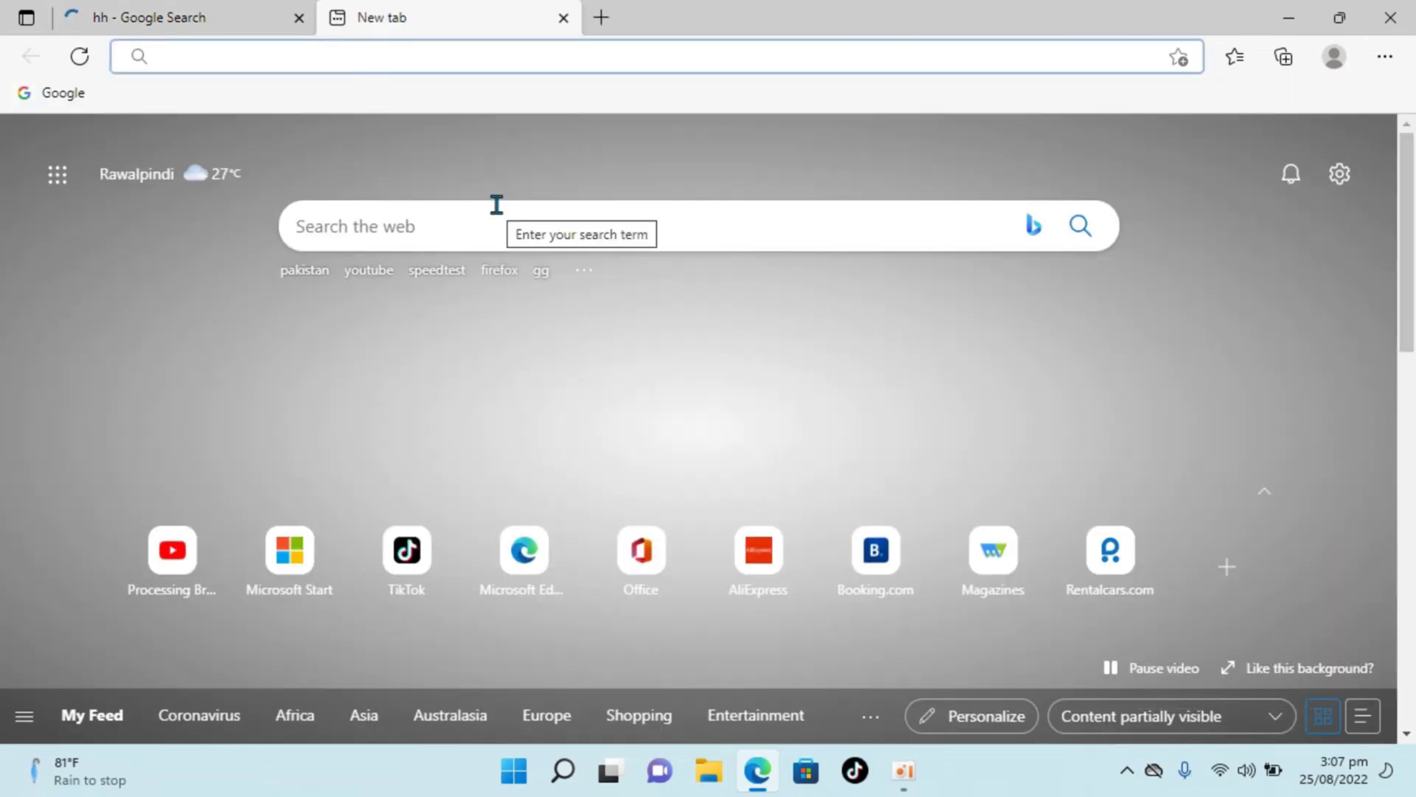
{"action": "type", "text": "pakis"}
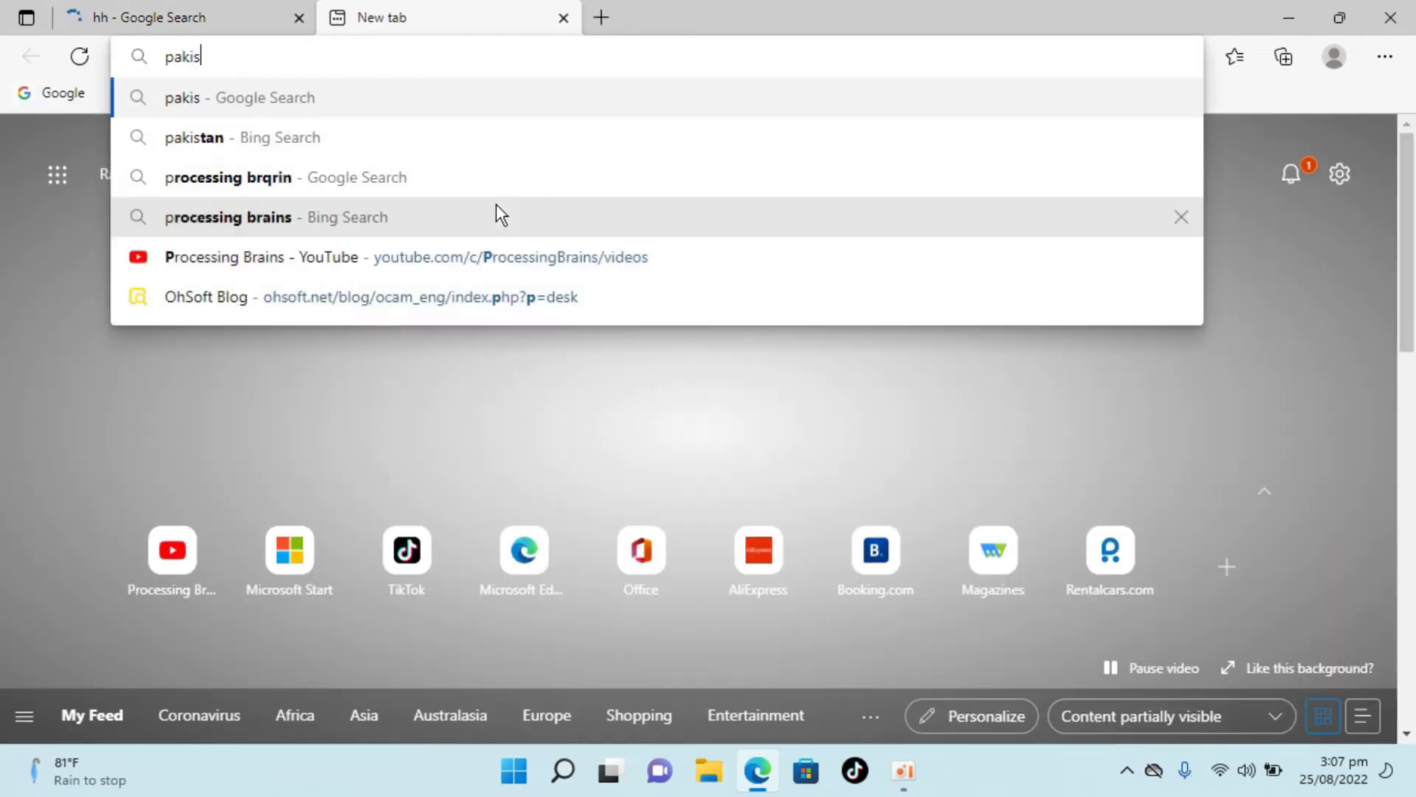
{"action": "type", "text": "tan"}
{"action": "key", "text": "Return"}
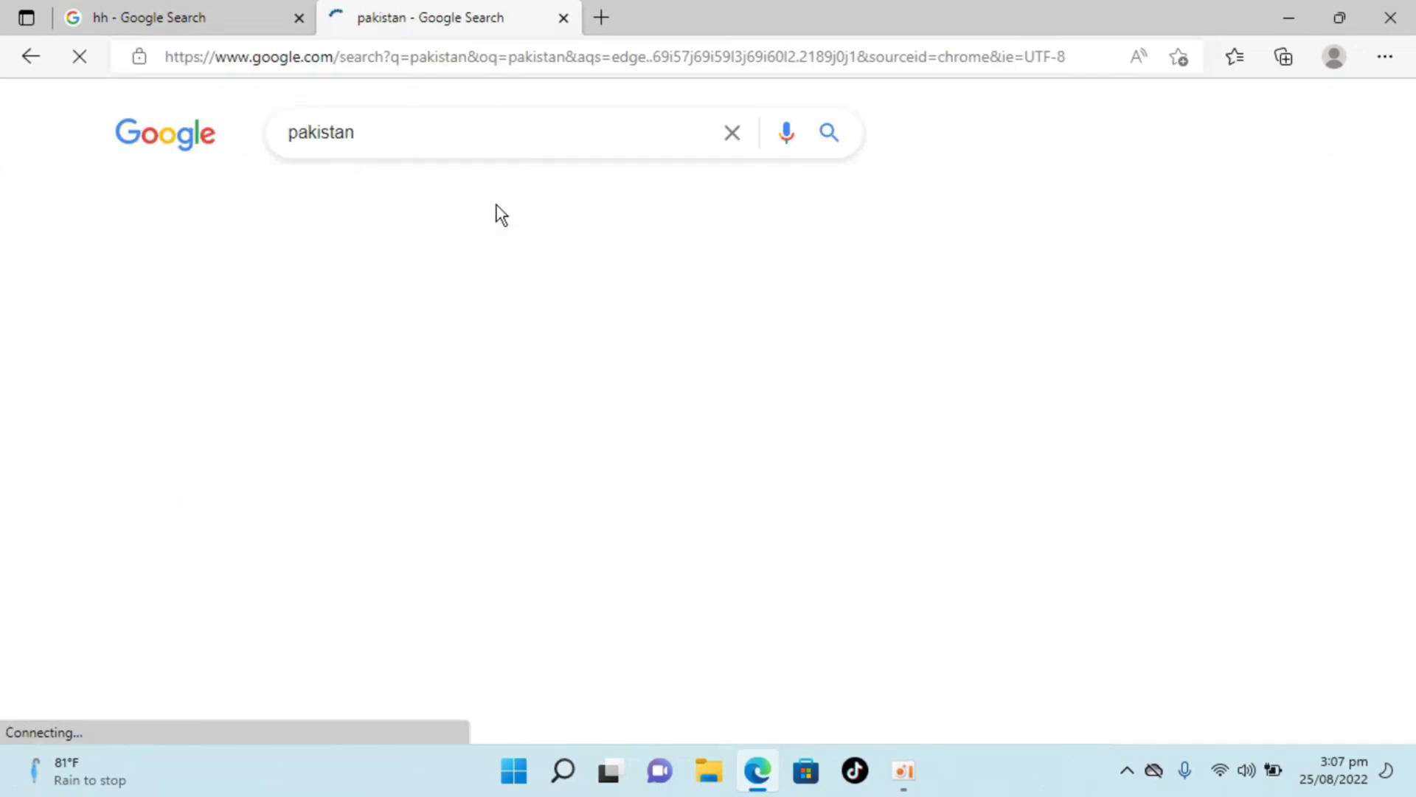